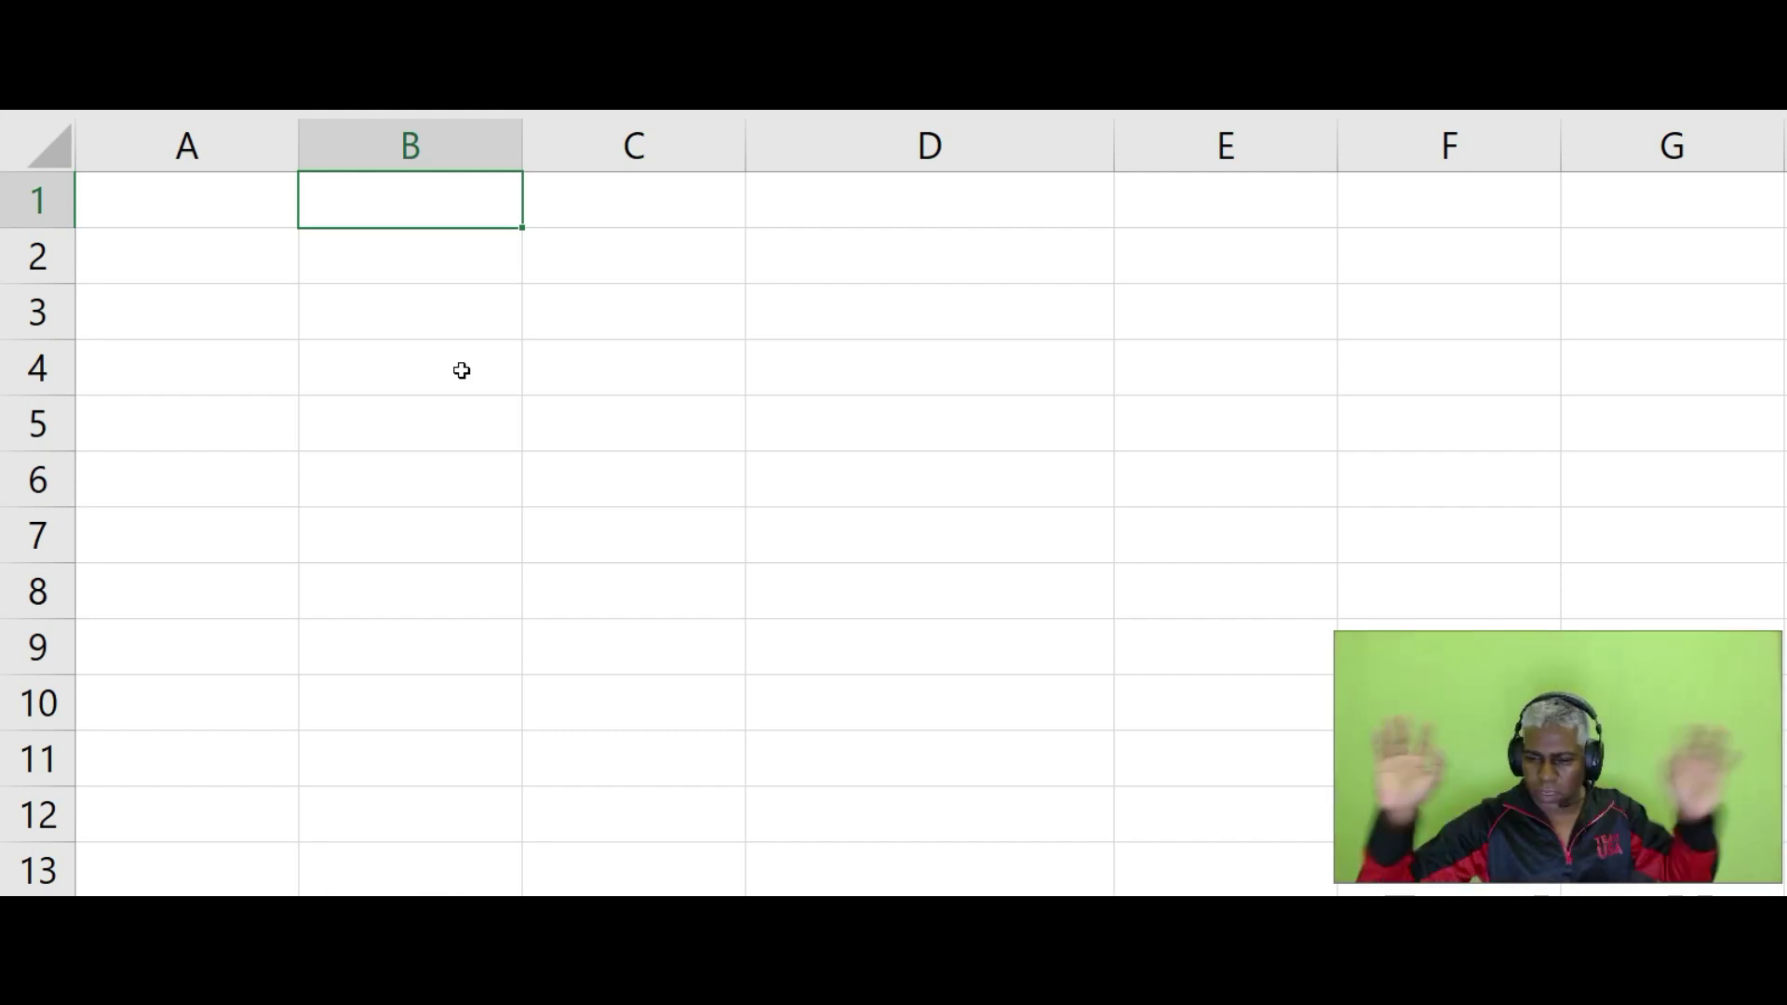
# - Enter the column headings Cantidad, Porcentaje and Total porcentaje in cells B1, C1 and D1
pyautogui.click(439, 289)
pyautogui.click(430, 216)
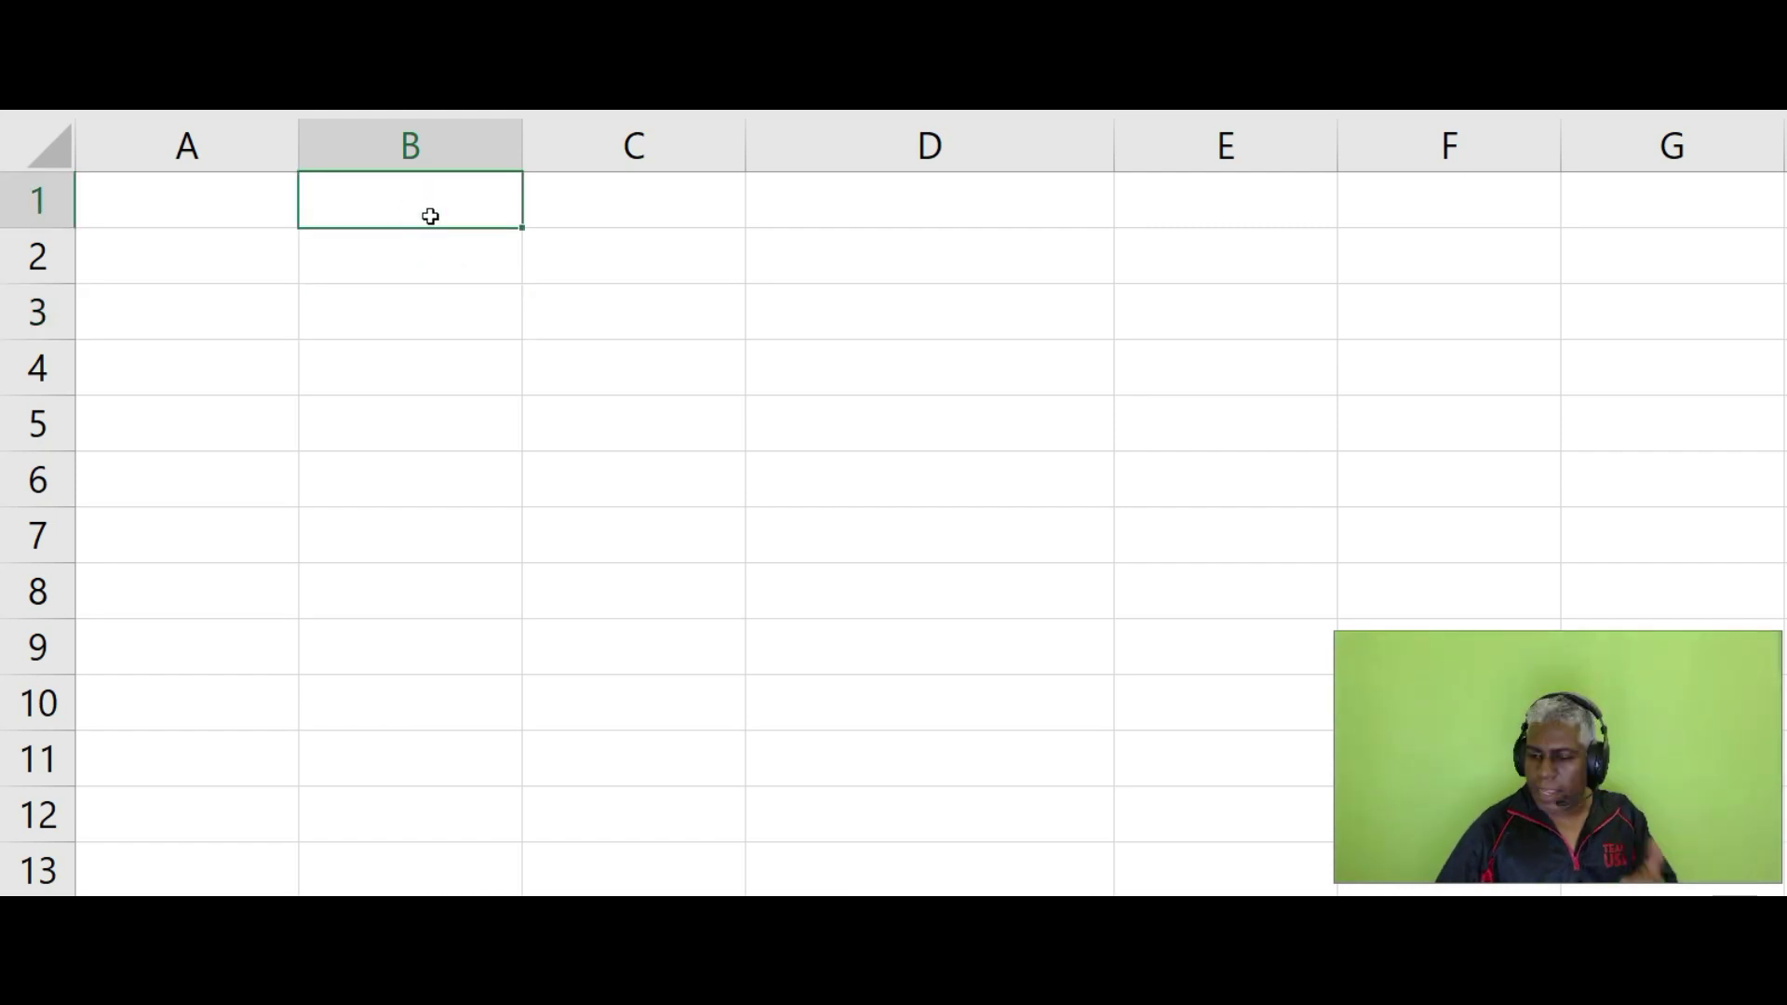
pyautogui.write('Cantidad')
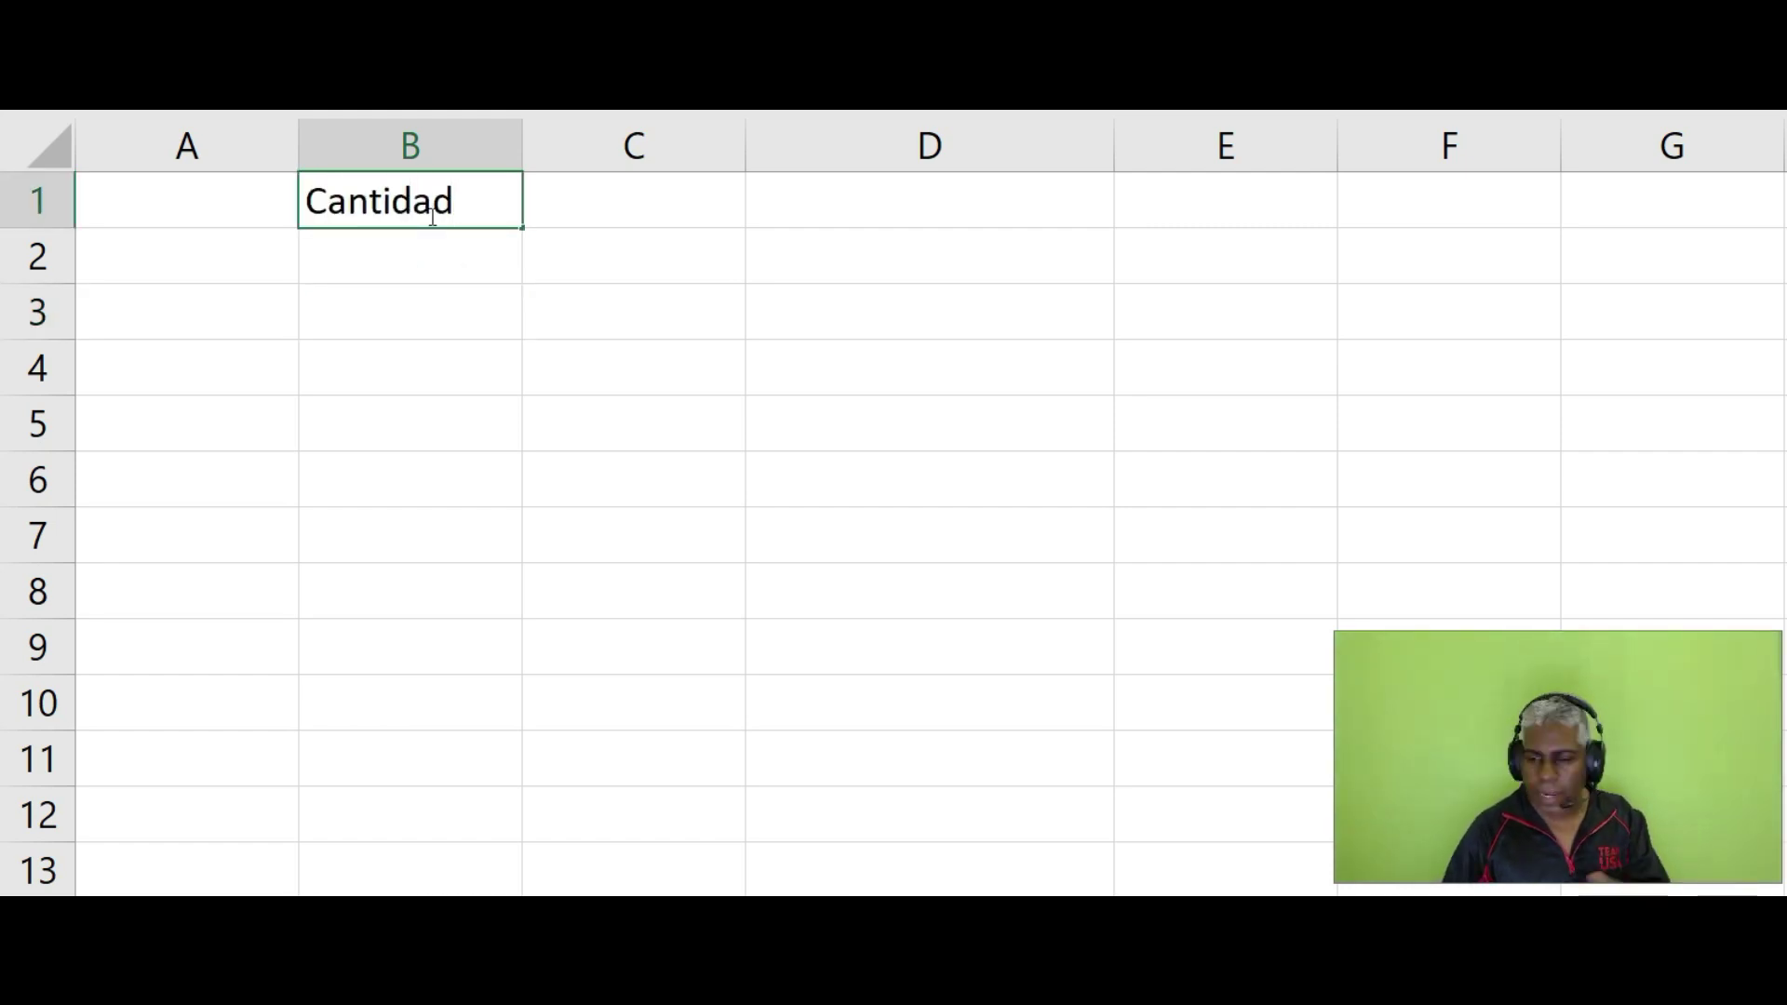
pyautogui.press('Tab')
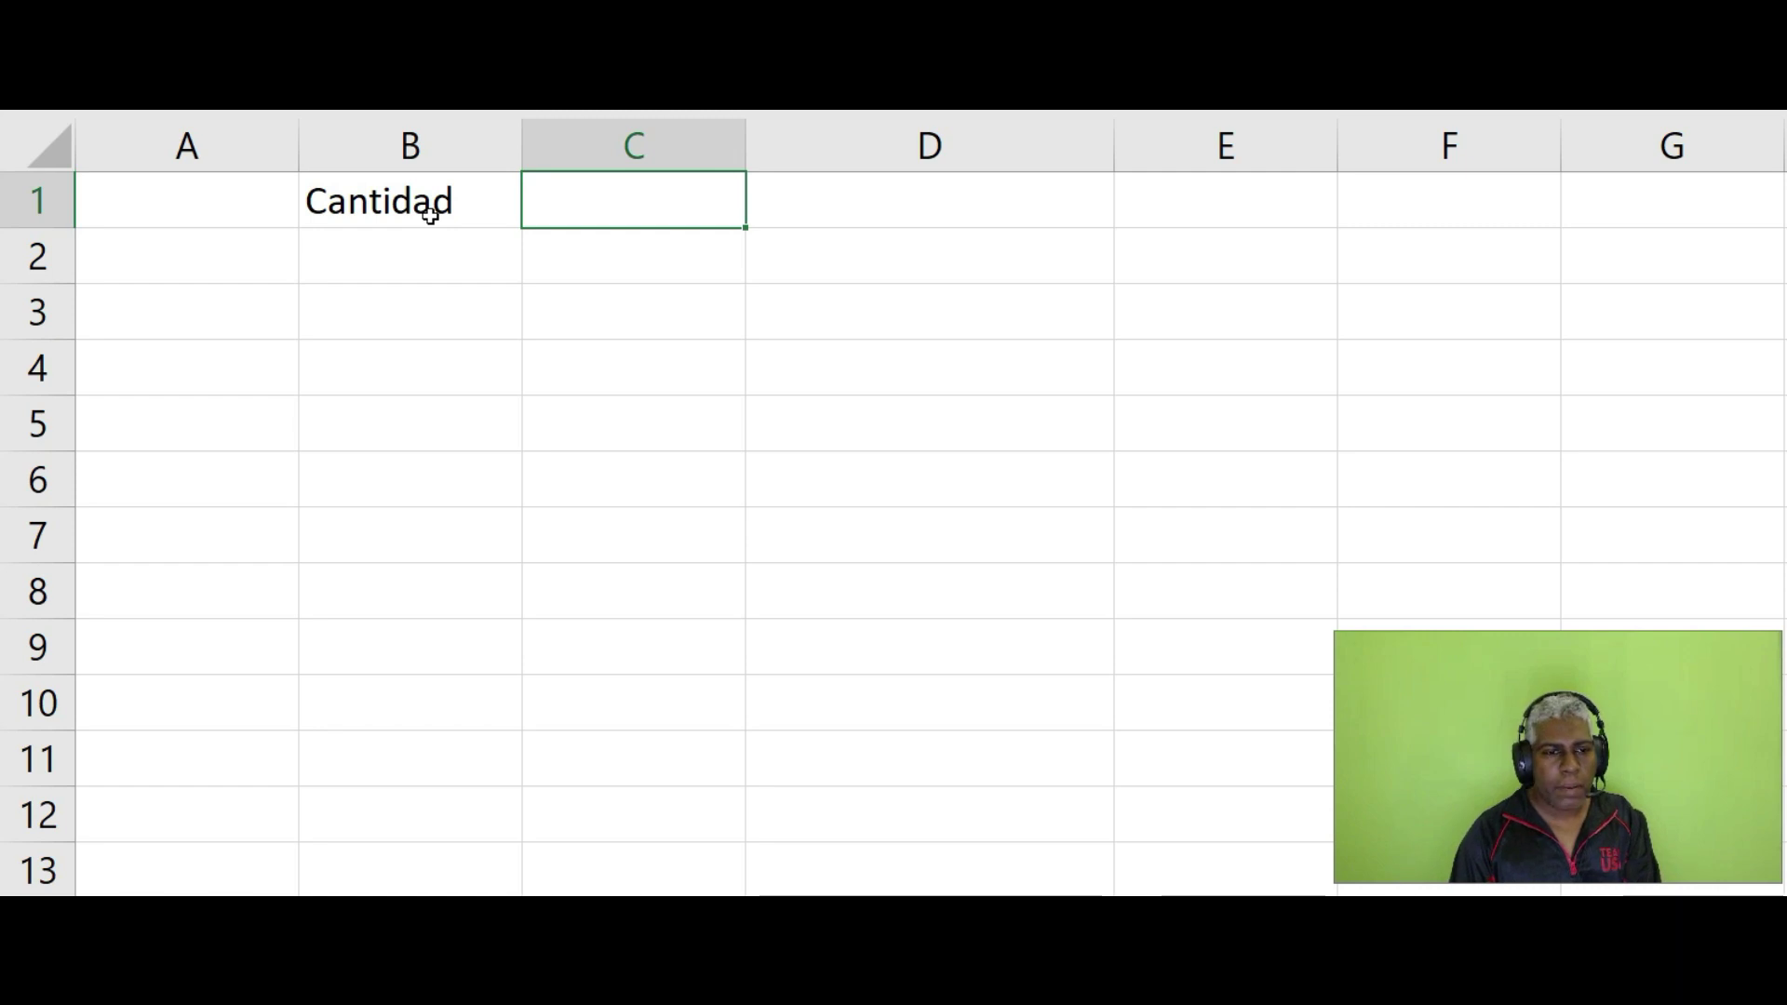
pyautogui.write('Porcentaje')
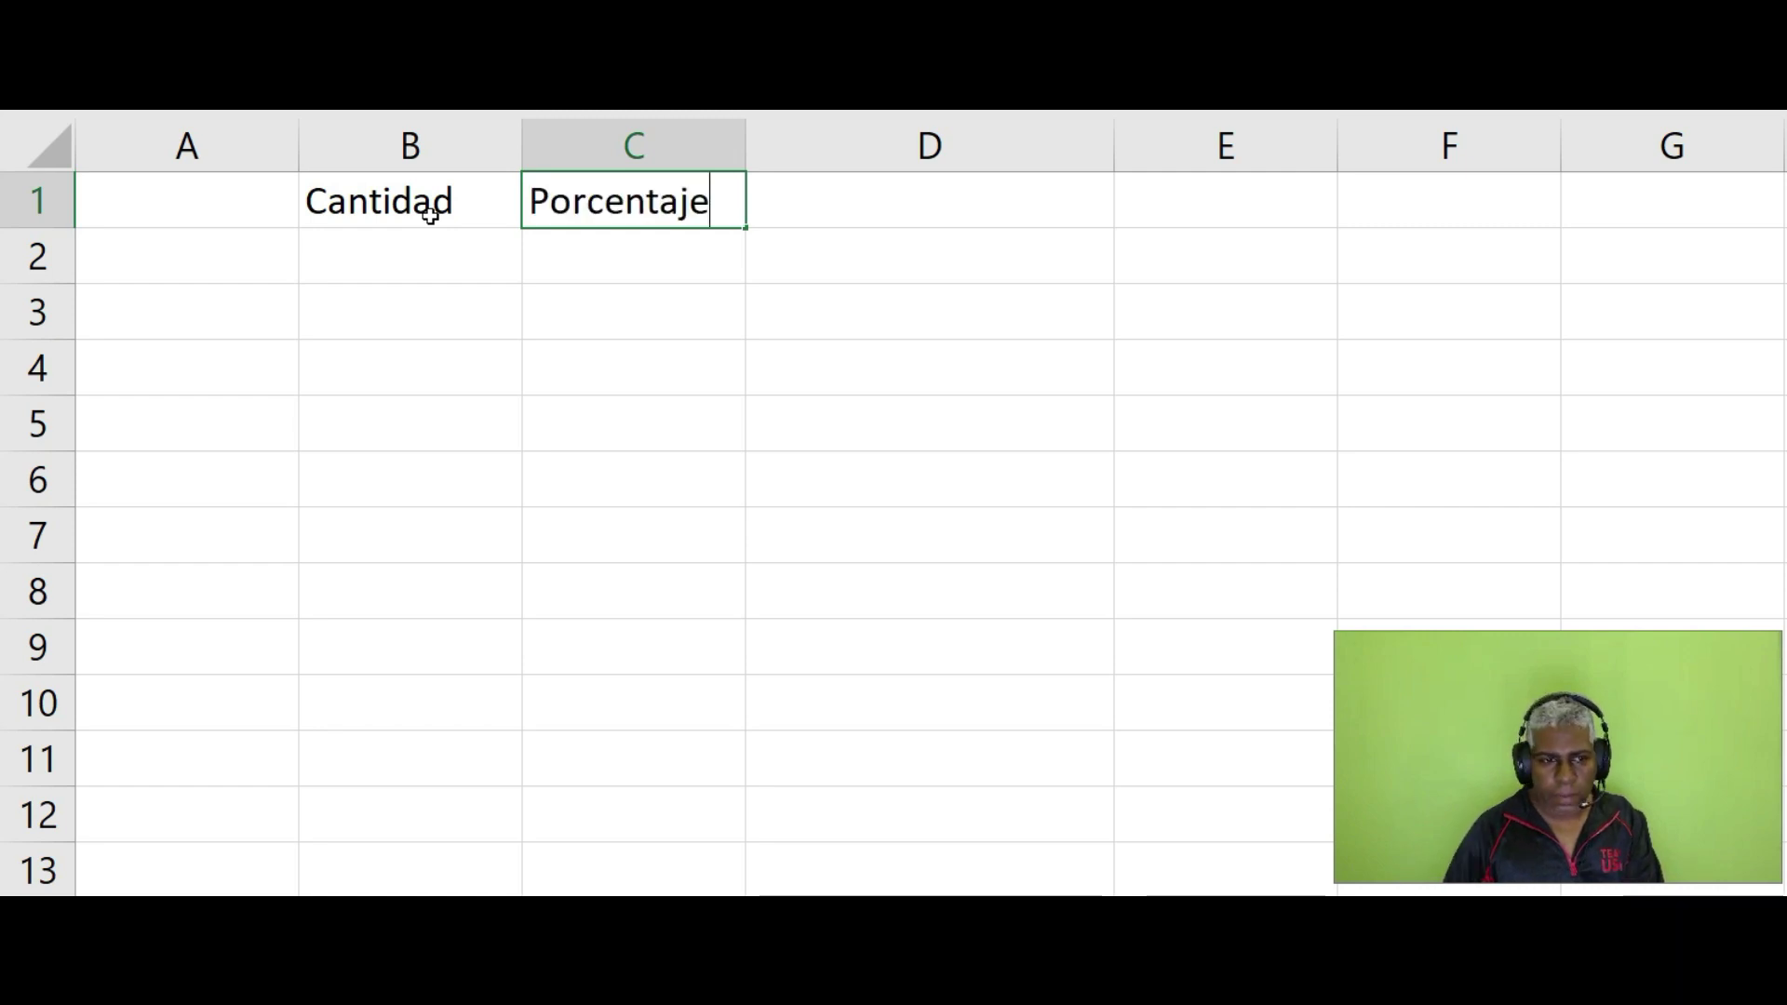
pyautogui.press('Tab')
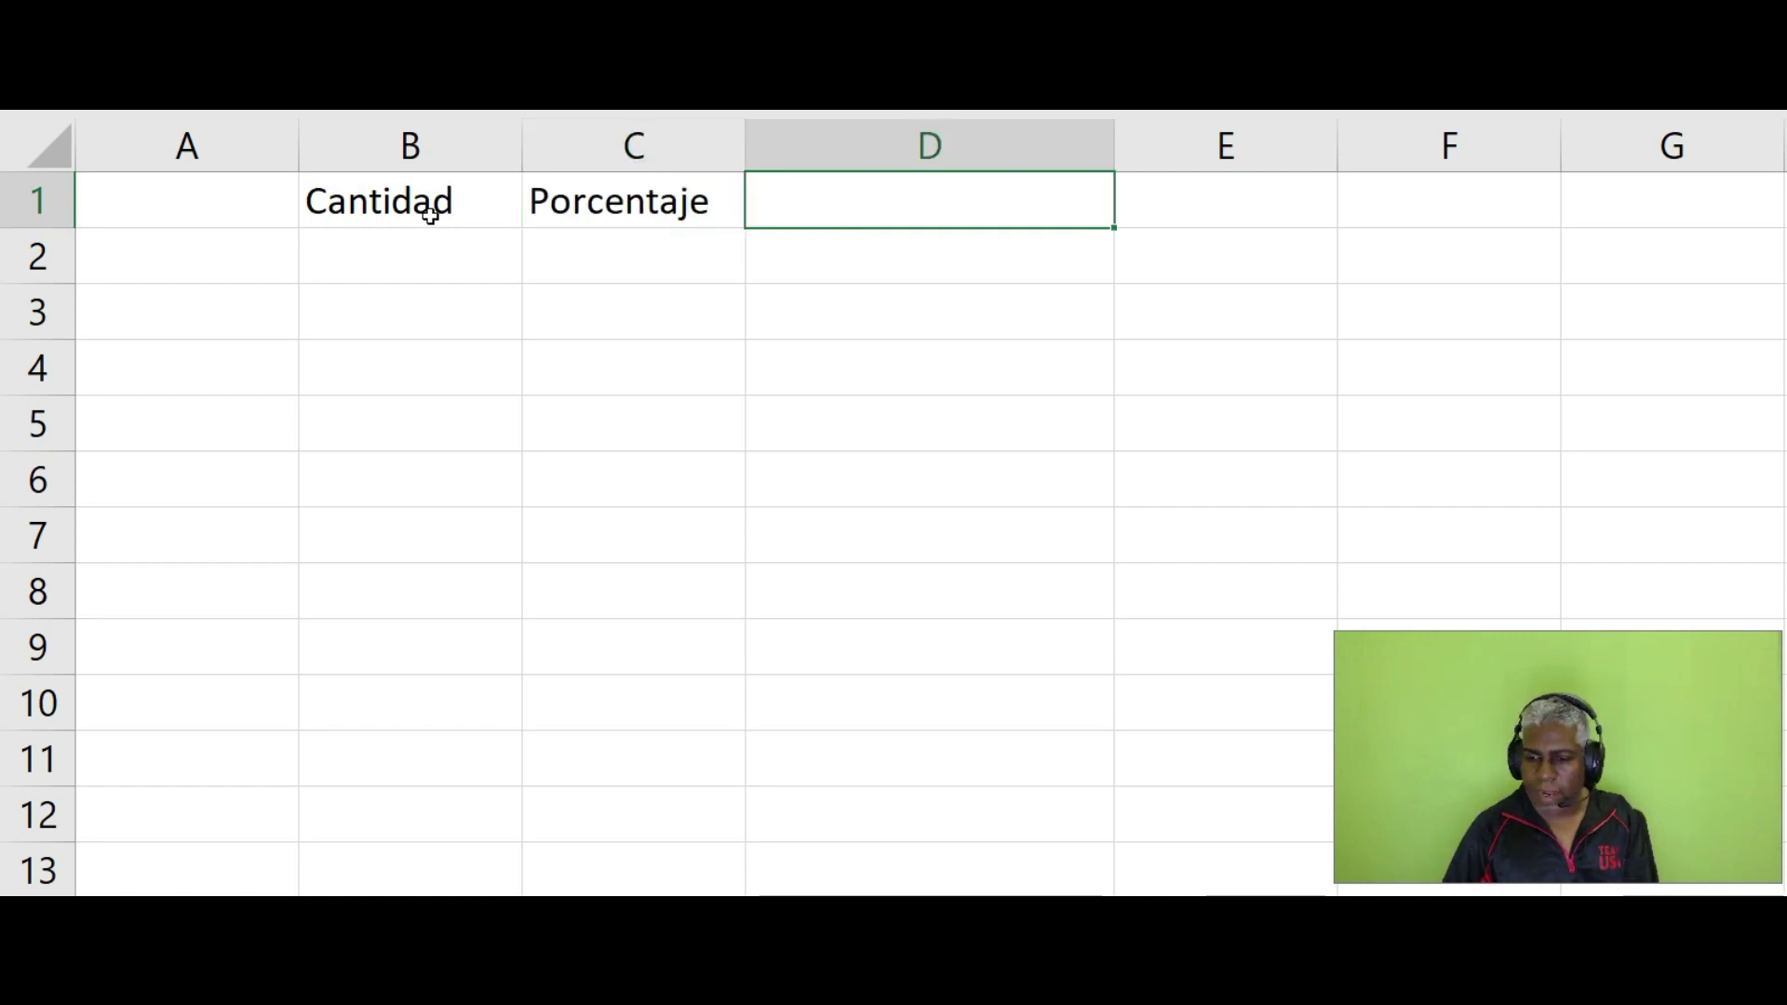
pyautogui.write('T')
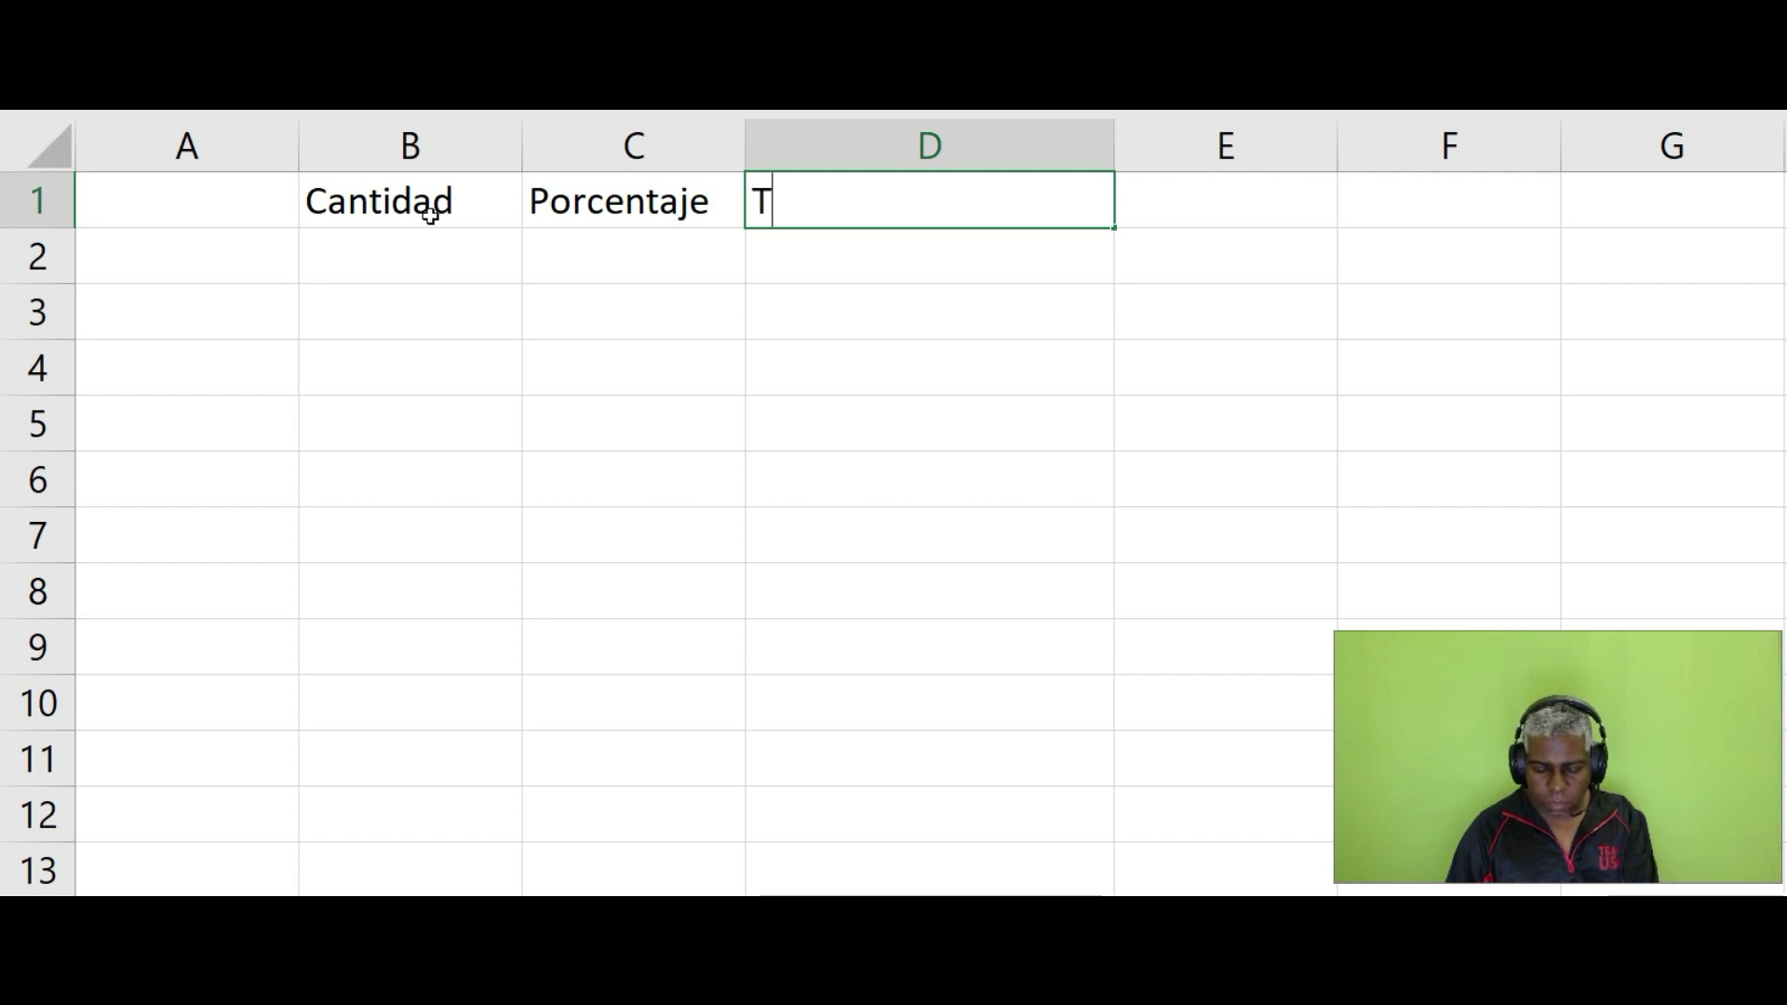
pyautogui.write('otal porcentaje')
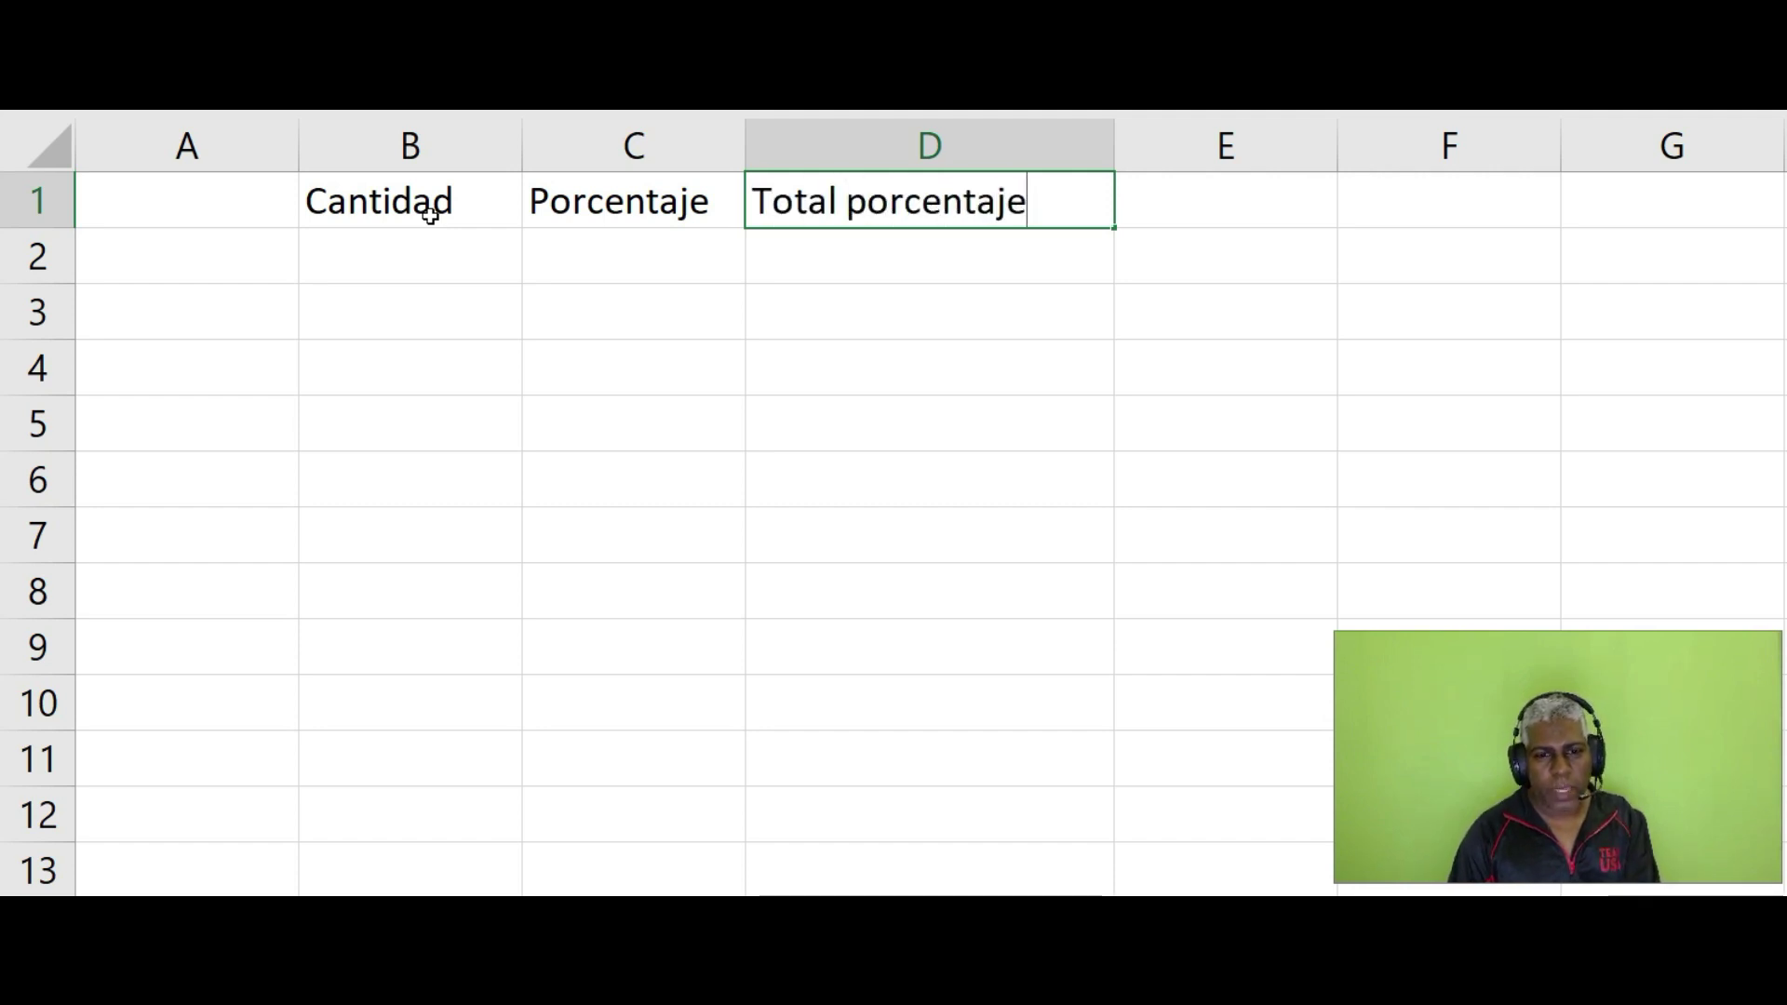
pyautogui.press('Tab')
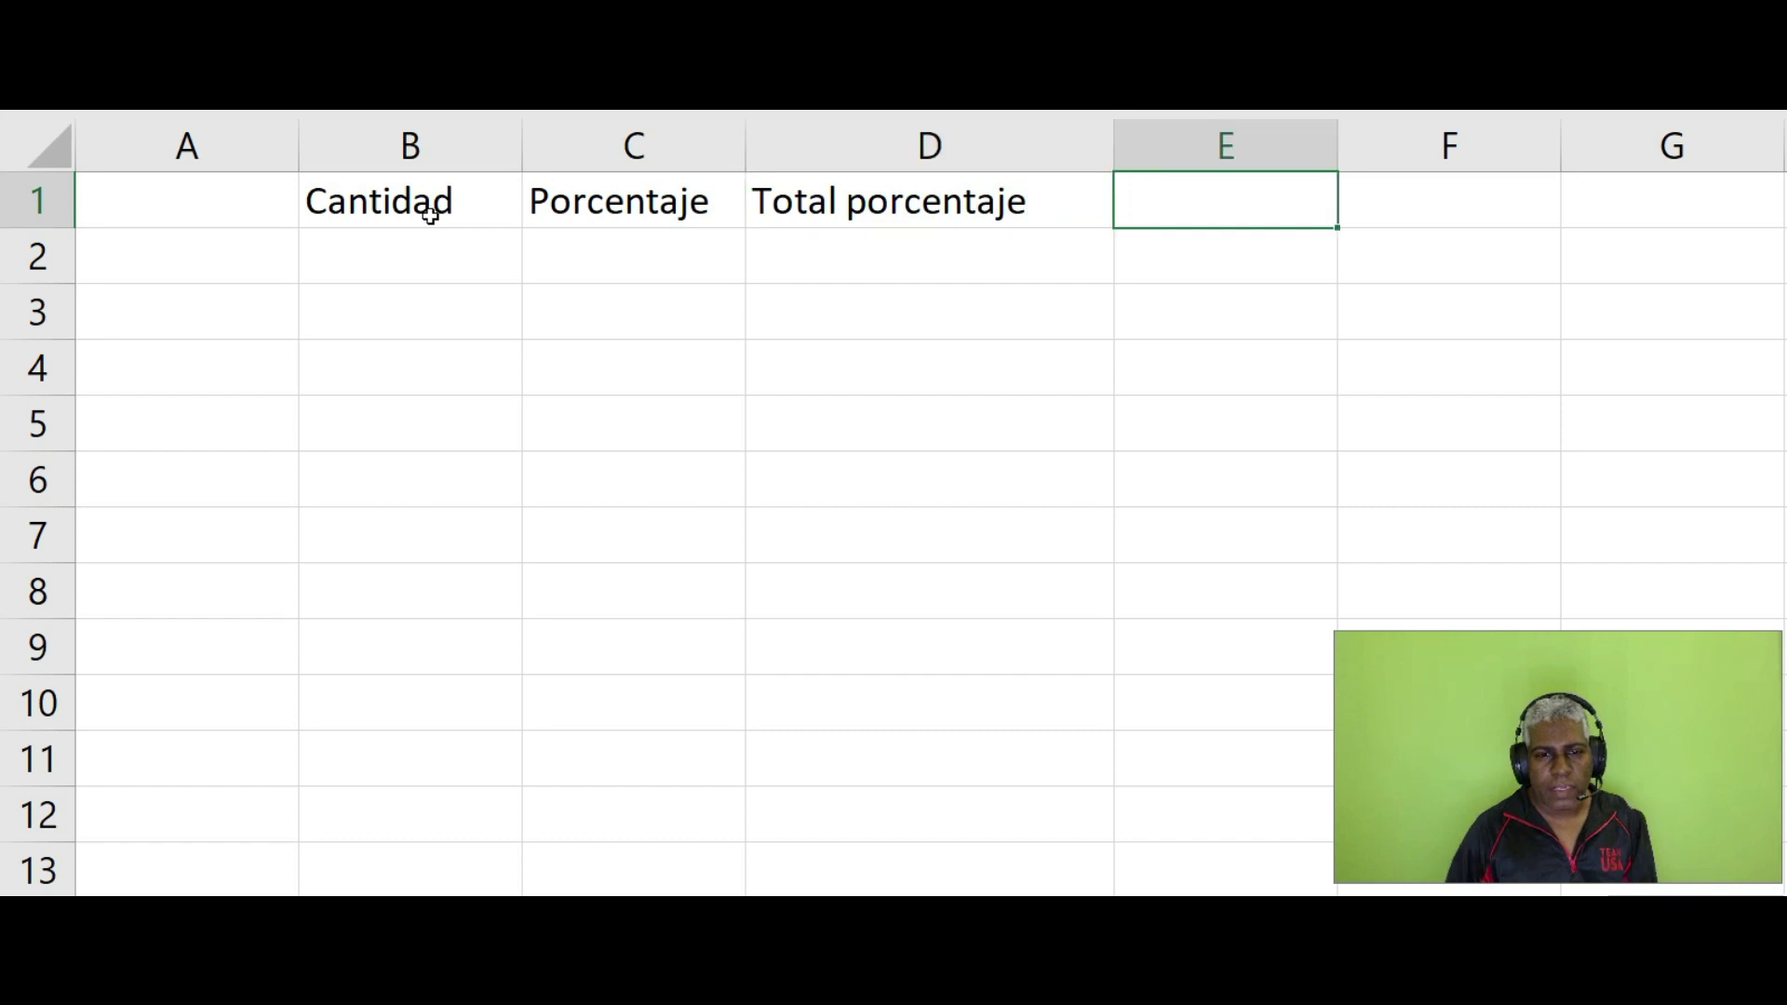
# - Add the column heading Total in cell E1, with a capital T
pyautogui.press('Left')
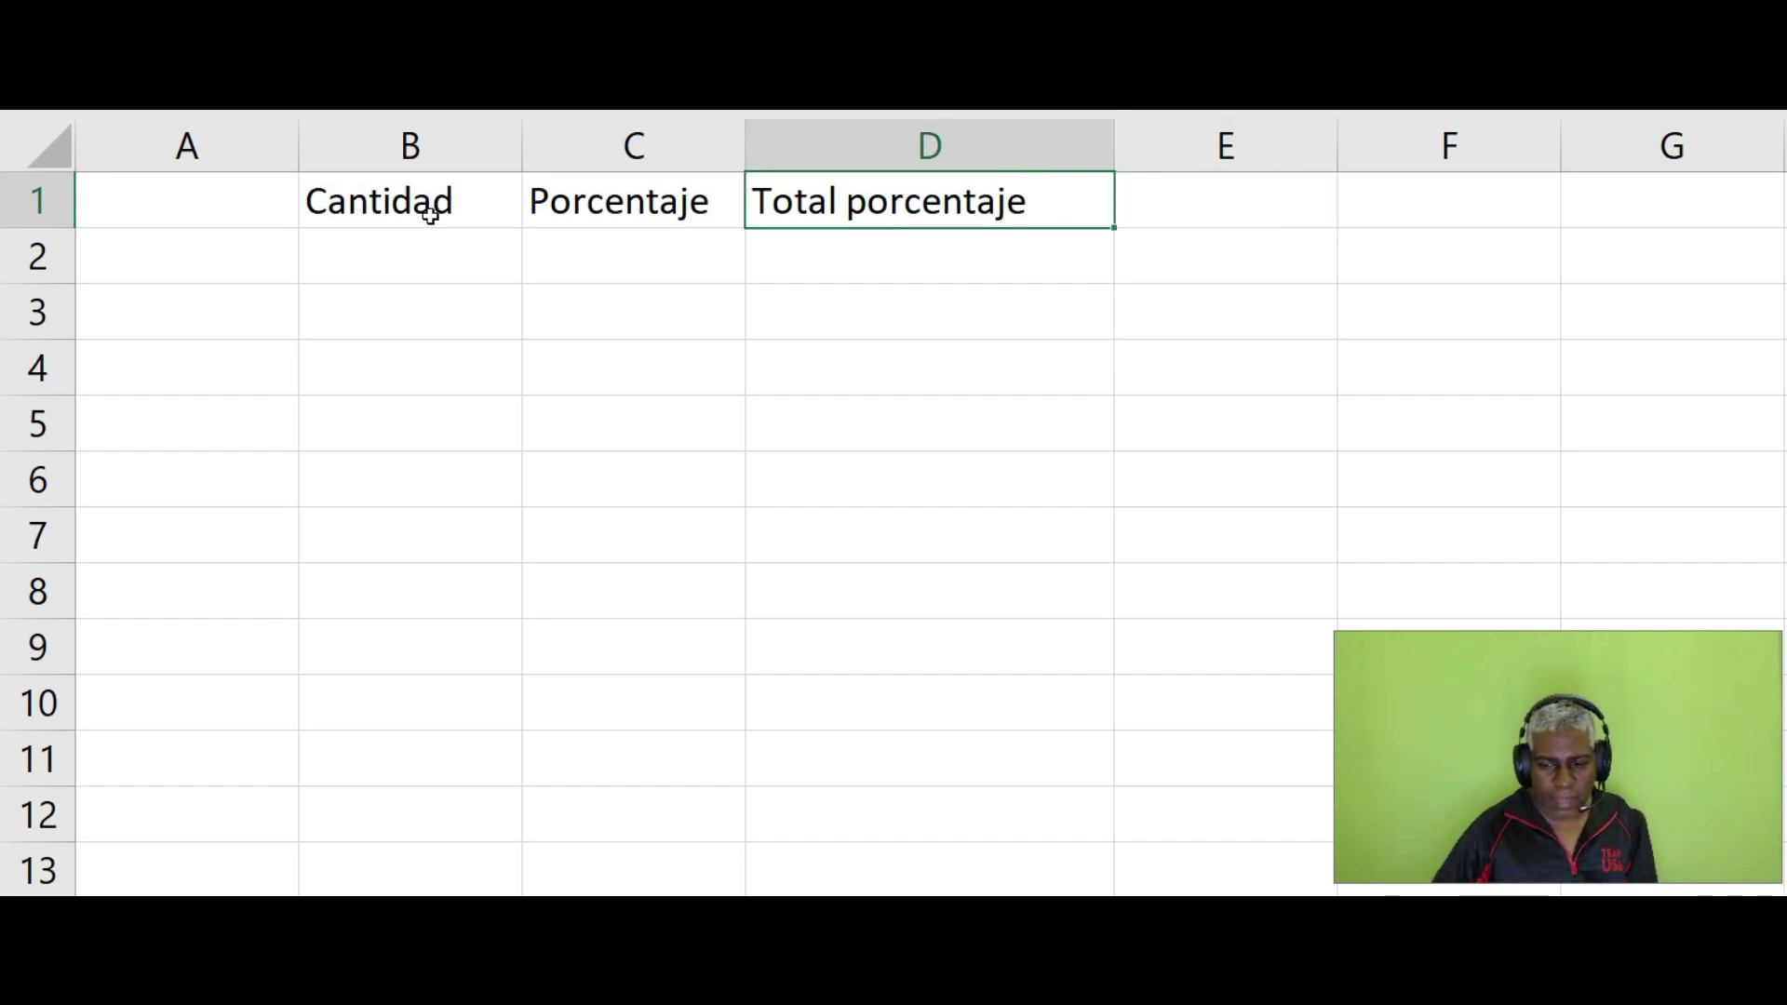
pyautogui.press('Right')
pyautogui.write('tota')
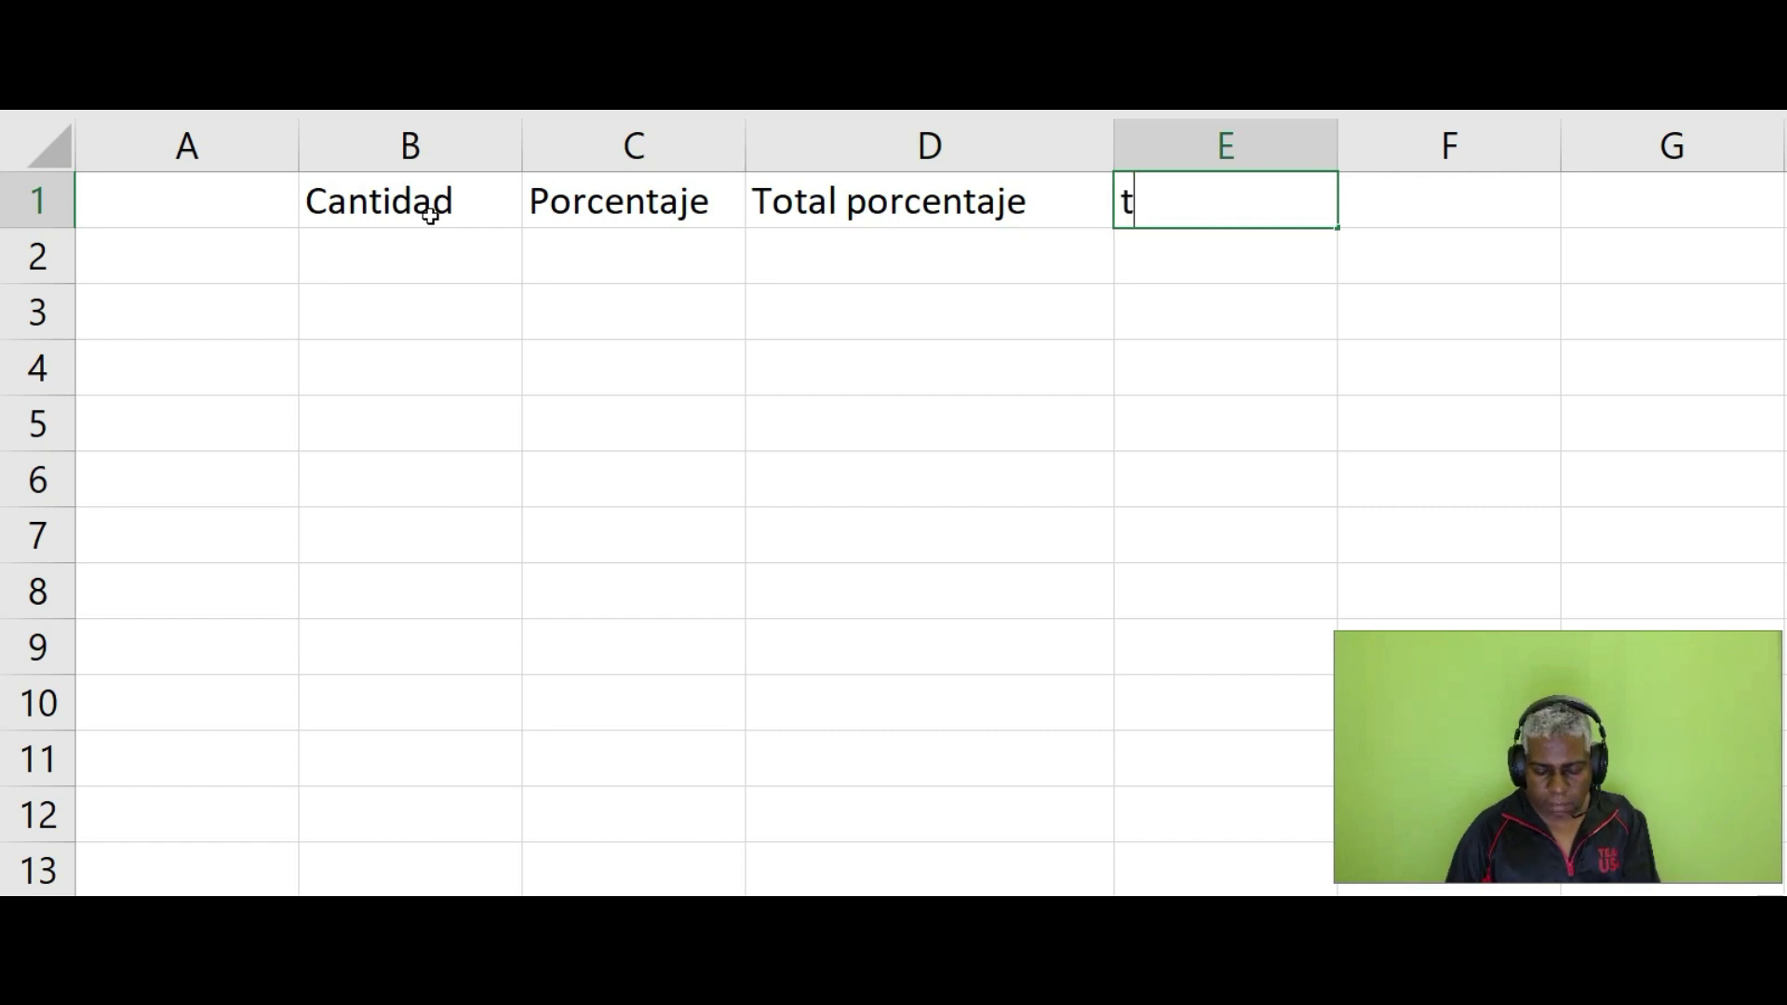
pyautogui.press('BackSpace')
pyautogui.press('BackSpace')
pyautogui.press('BackSpace')
pyautogui.press('BackSpace')
pyautogui.write('to')
pyautogui.press('BackSpace')
pyautogui.press('BackSpace')
pyautogui.write('Total')
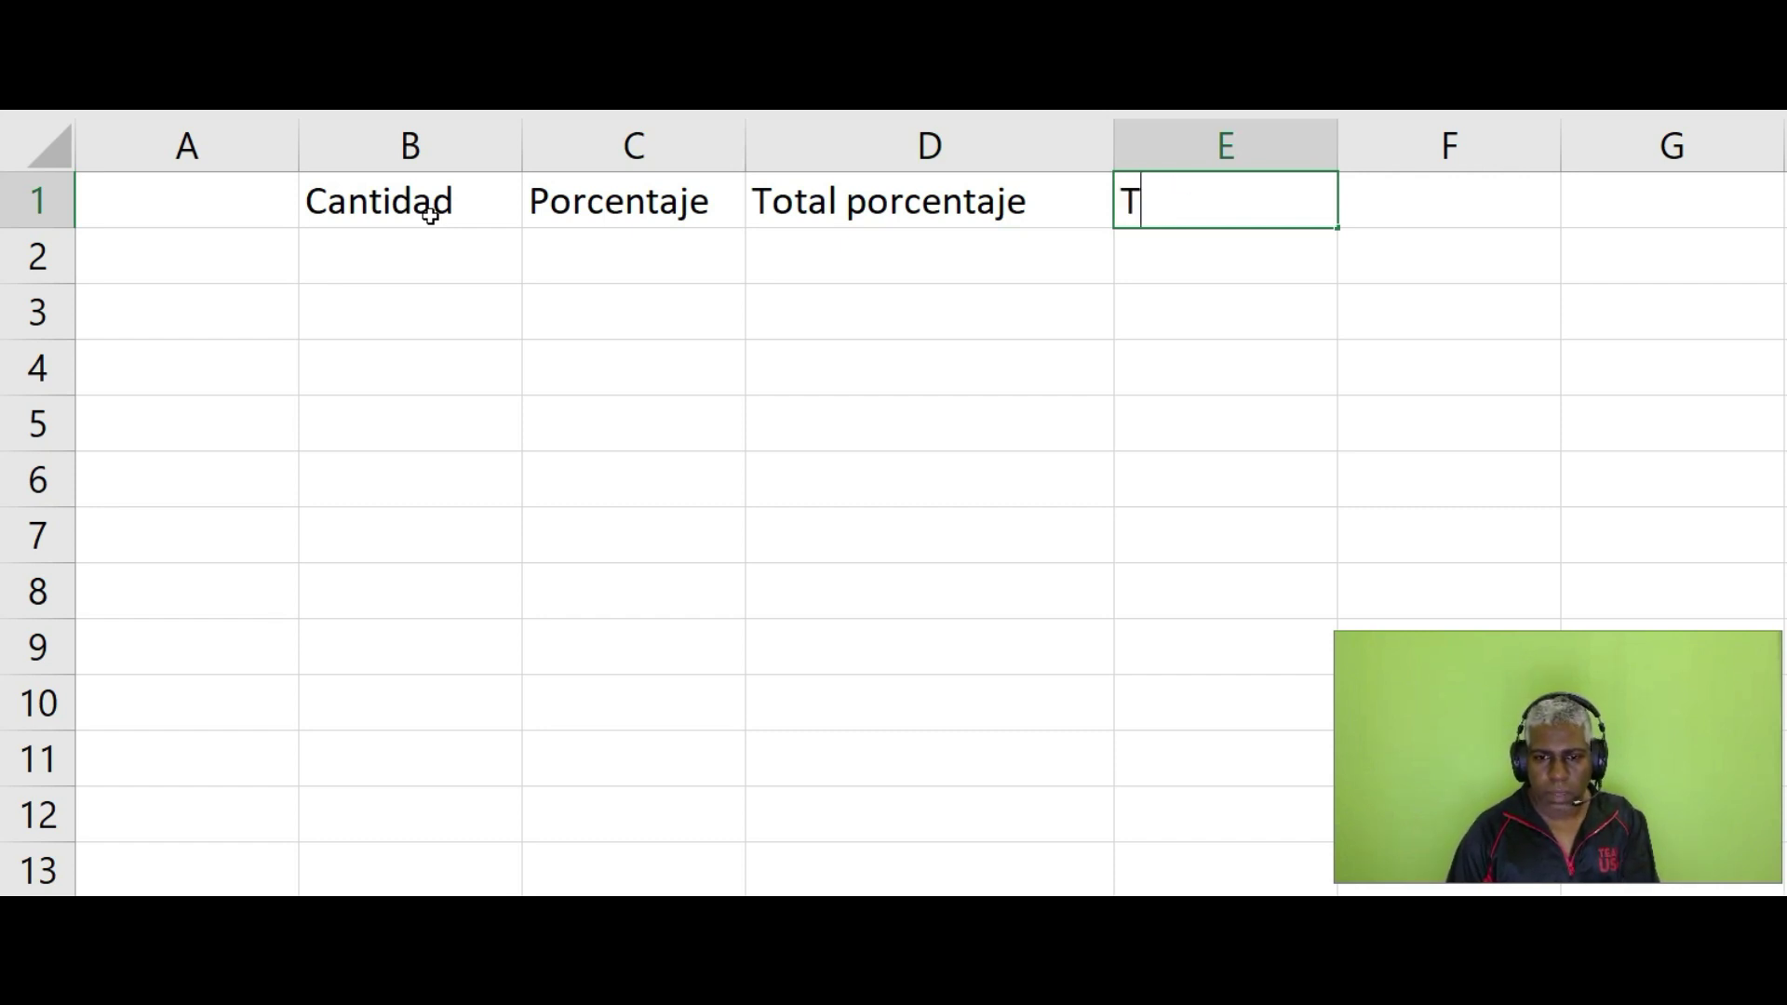
pyautogui.press('Return')
# - Enter 50 as the Cantidad in B2 and 20 as the Porcentaje in C2
pyautogui.press('Left')
pyautogui.press('Left')
pyautogui.press('Left')
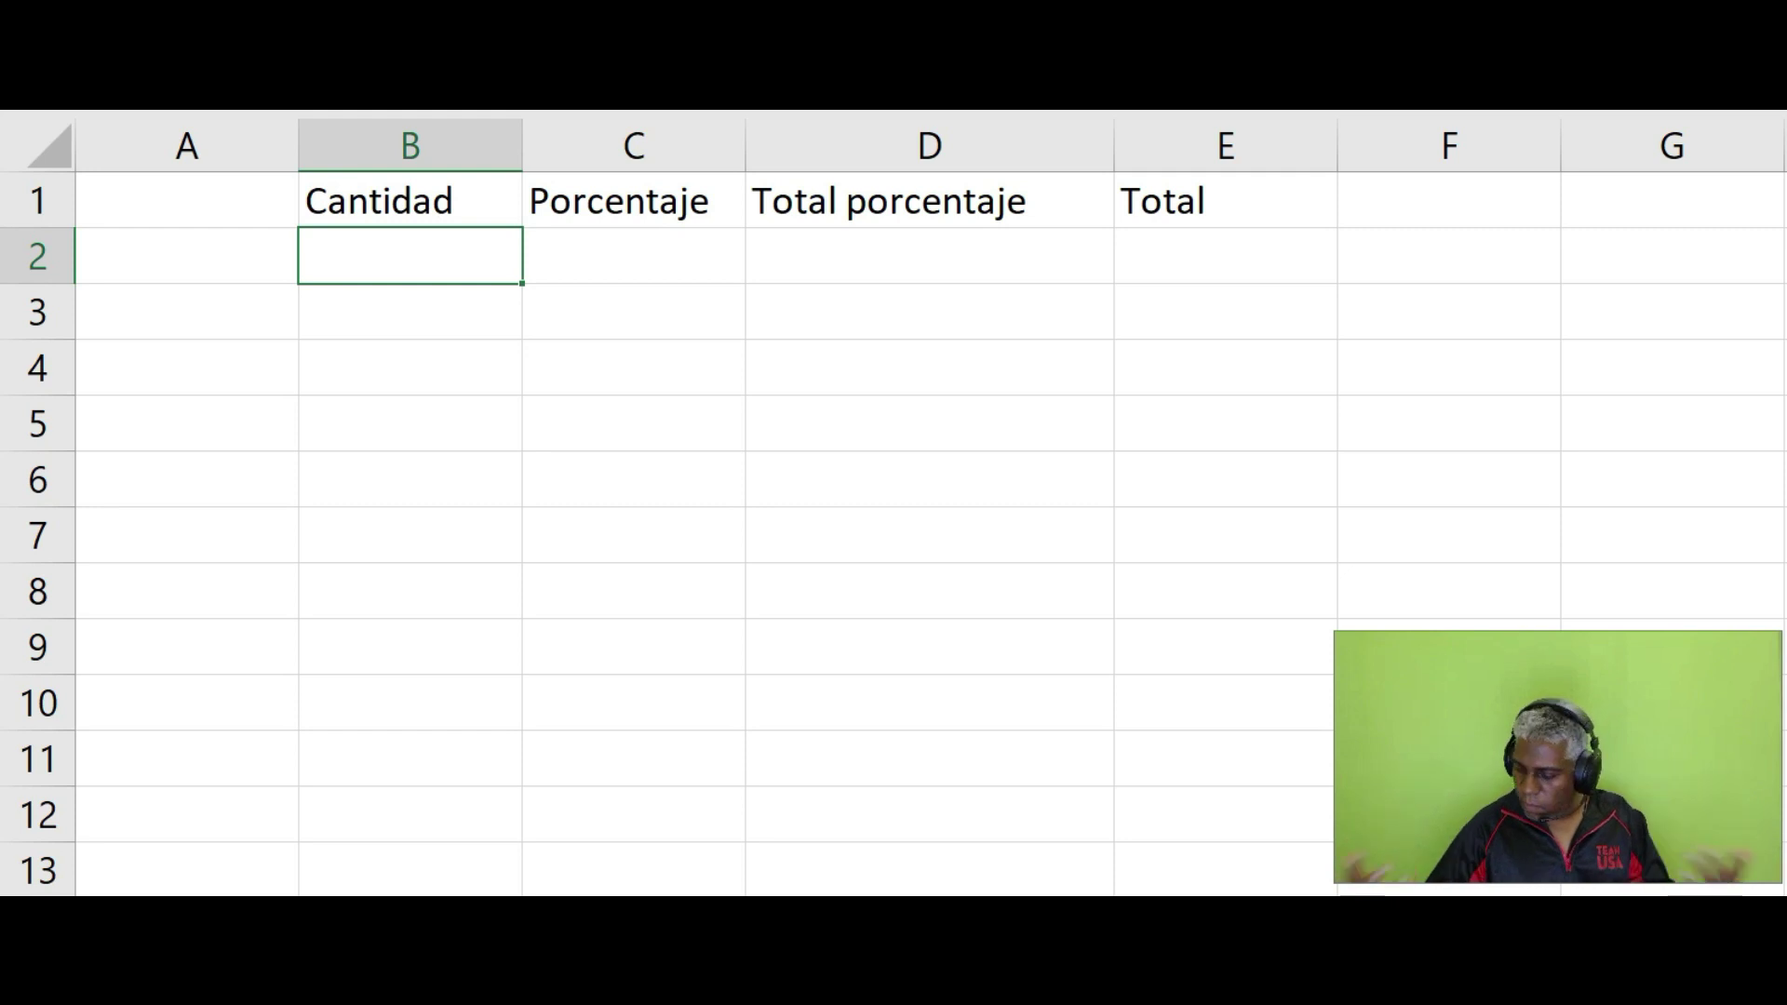
pyautogui.write('50')
pyautogui.press('Tab')
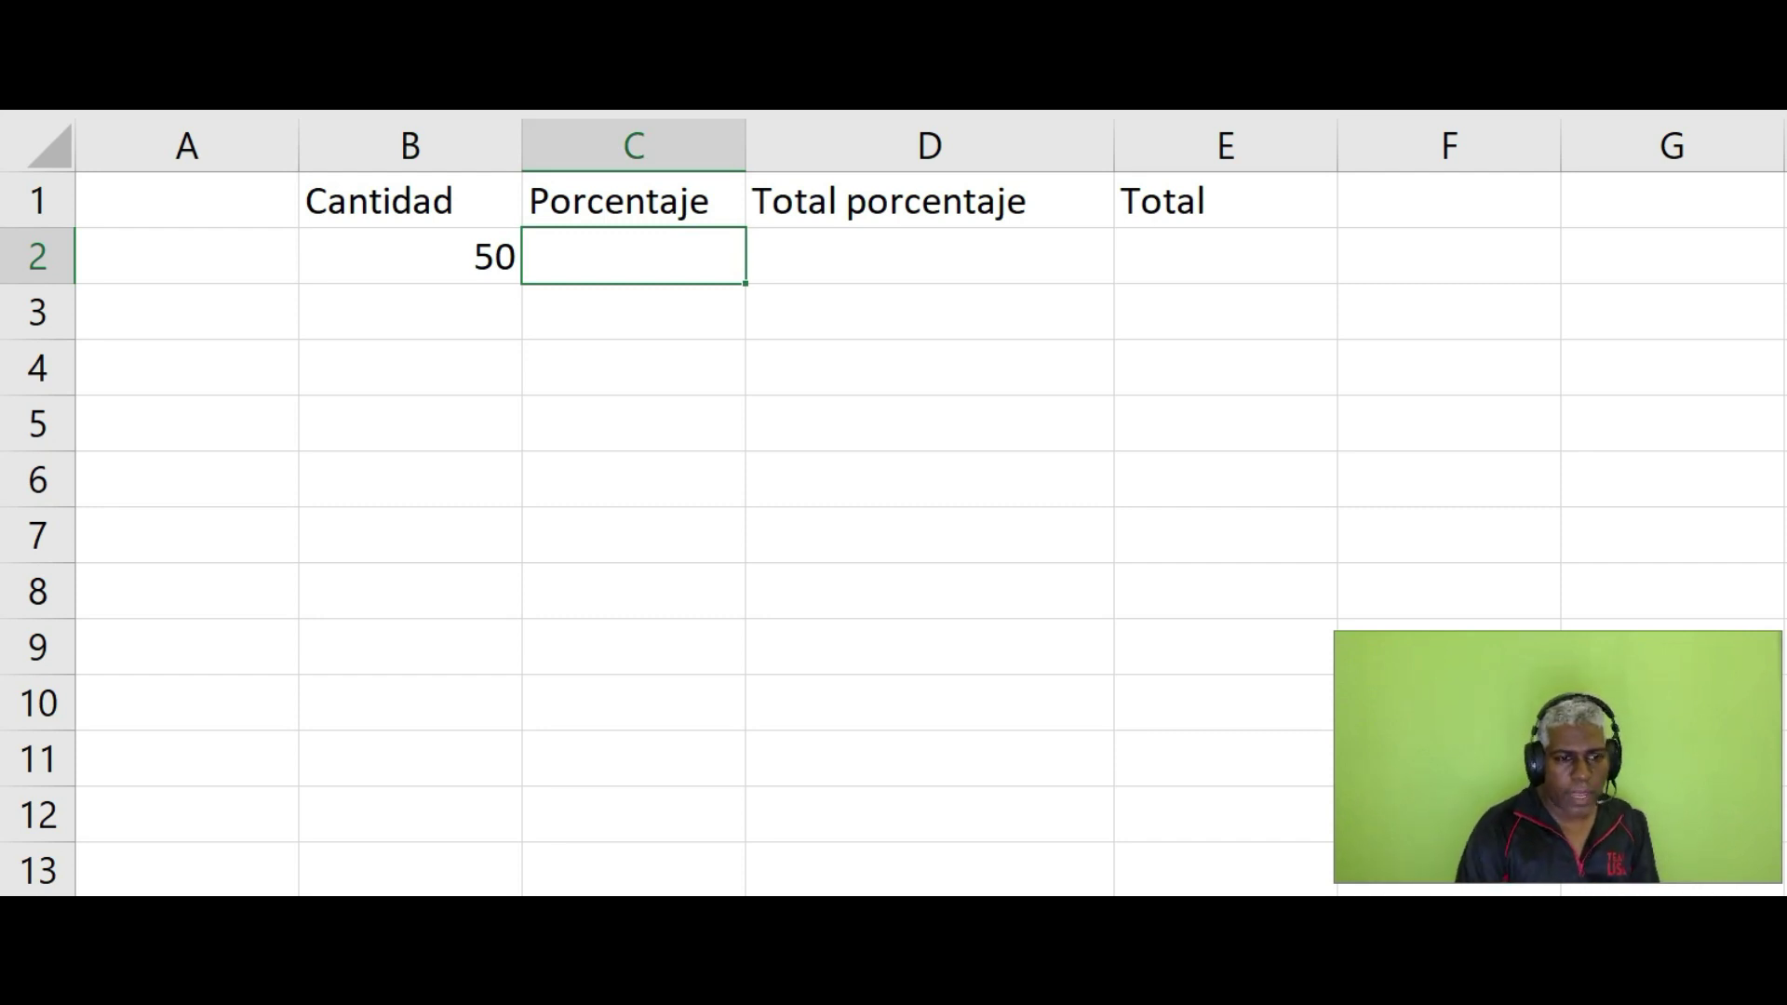
pyautogui.write('20')
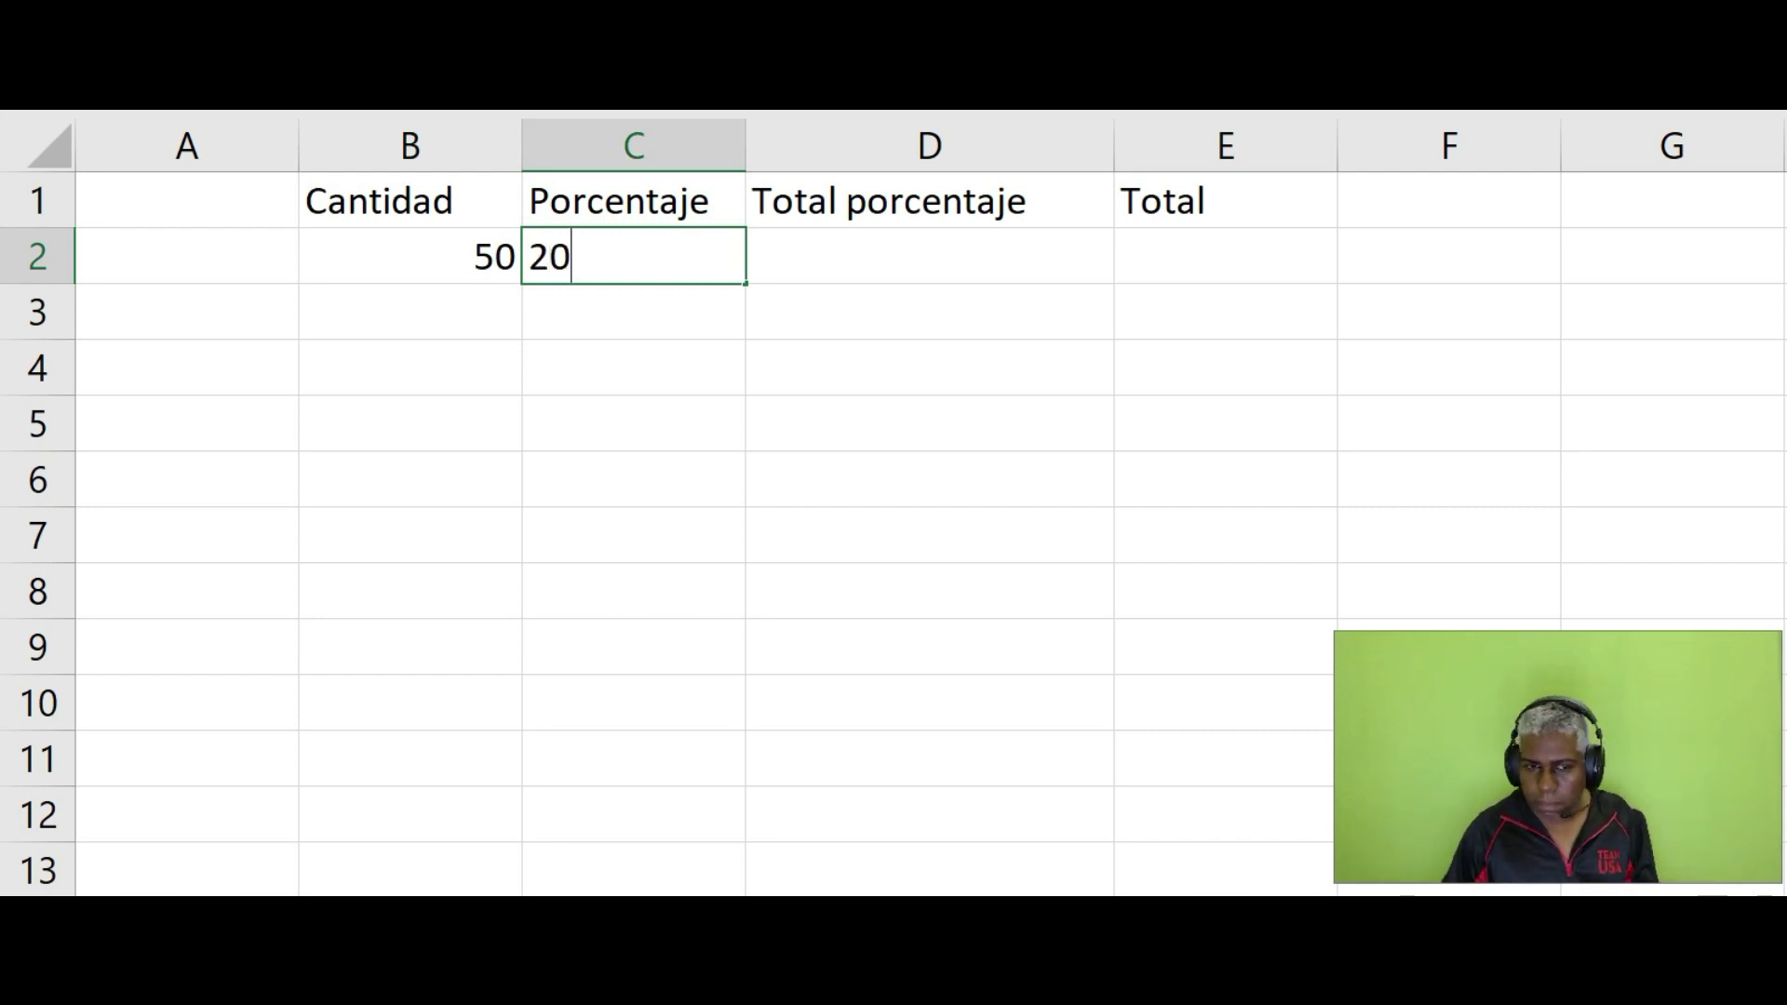
pyautogui.press('Tab')
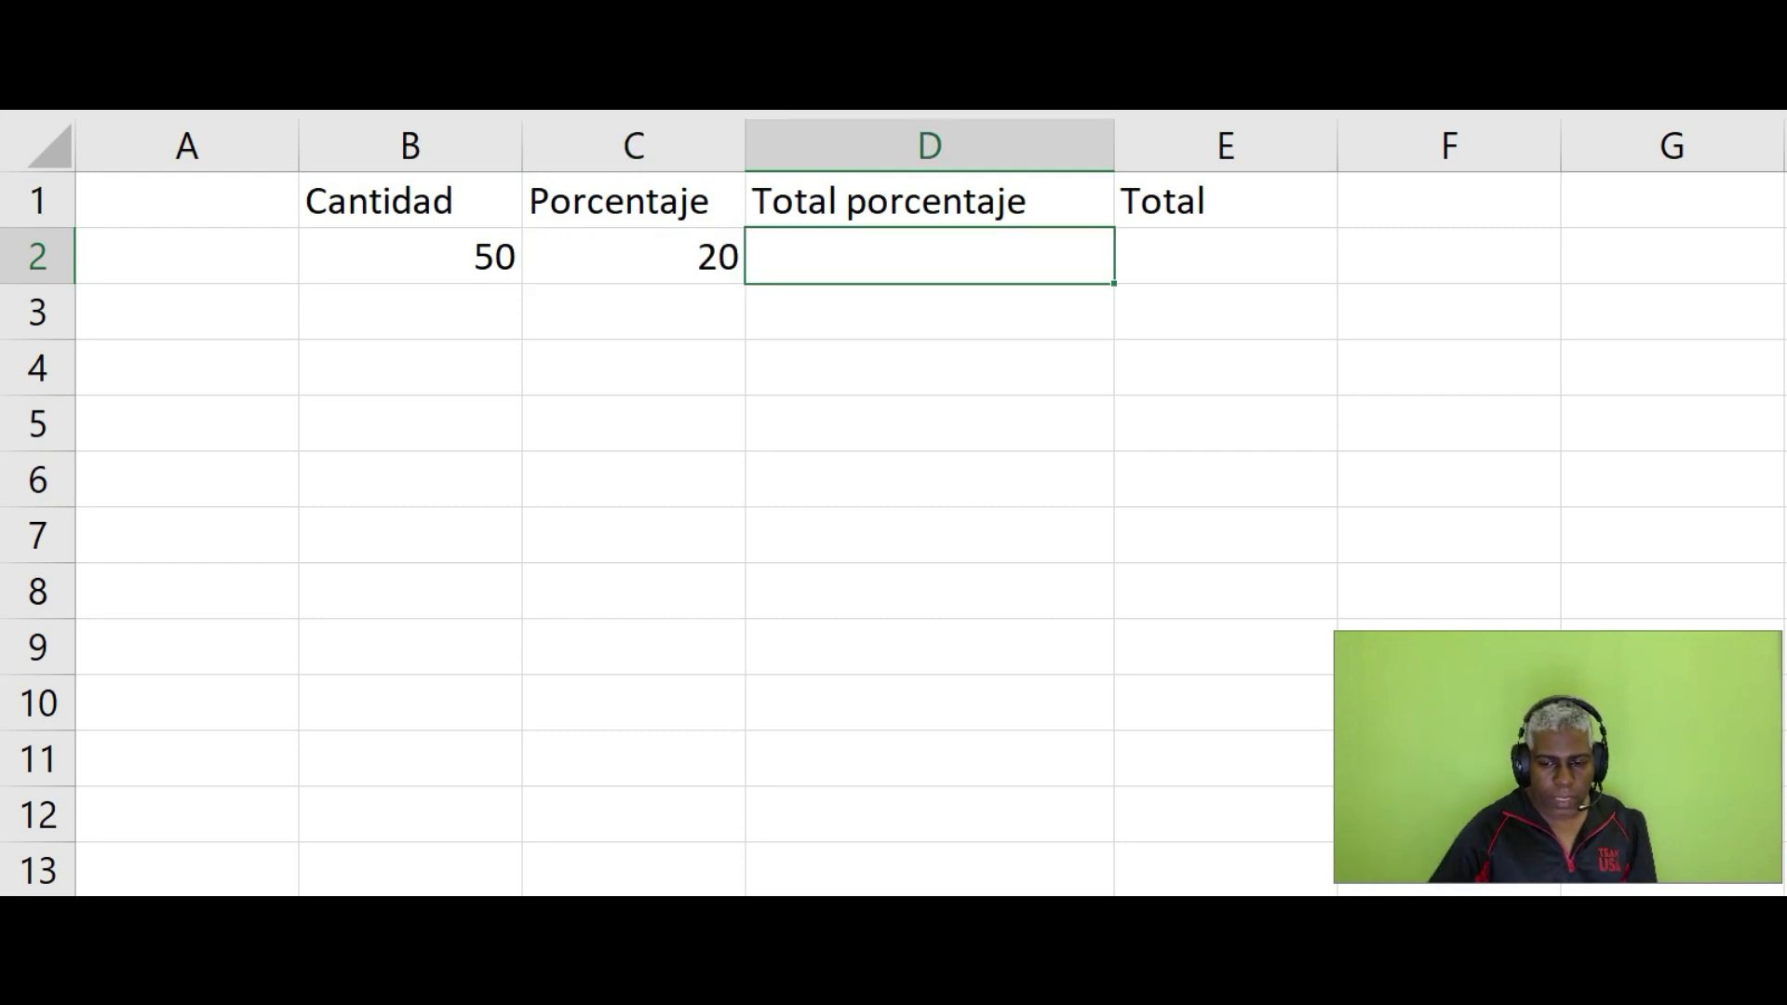
# - Calculate the percentage amount in D2 with the formula =b2*c2/100
pyautogui.write('=')
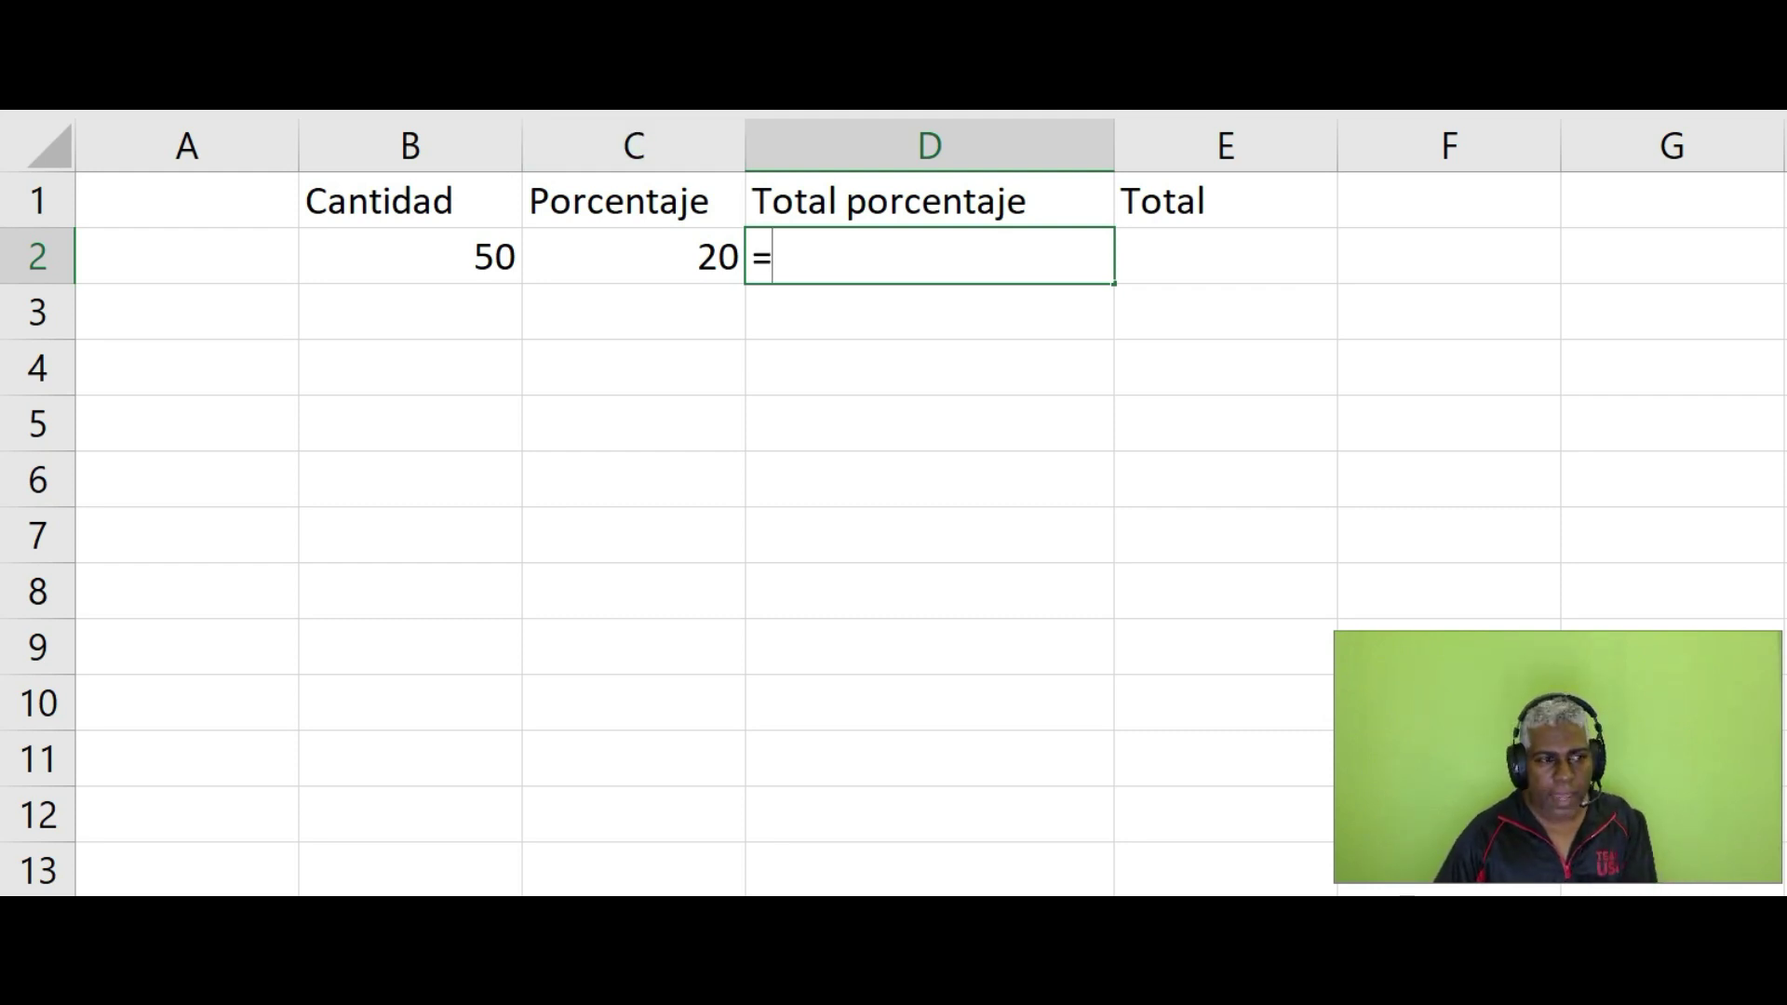
pyautogui.write('b')
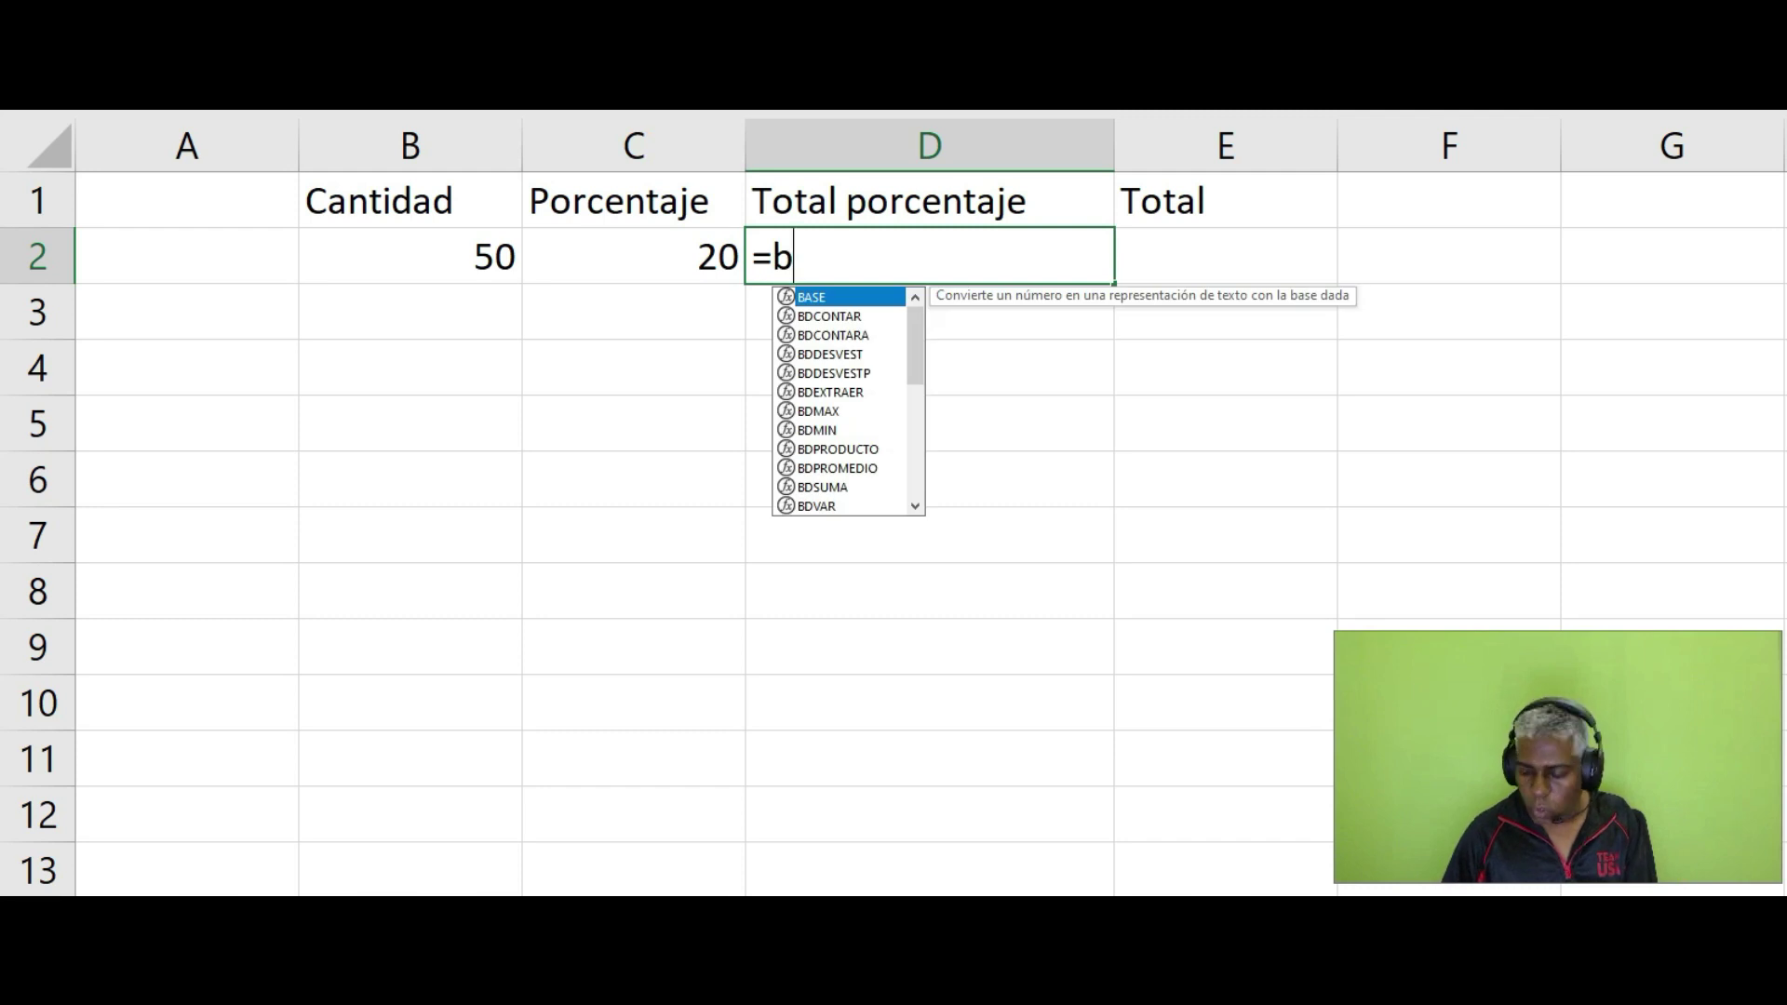
pyautogui.write('2*')
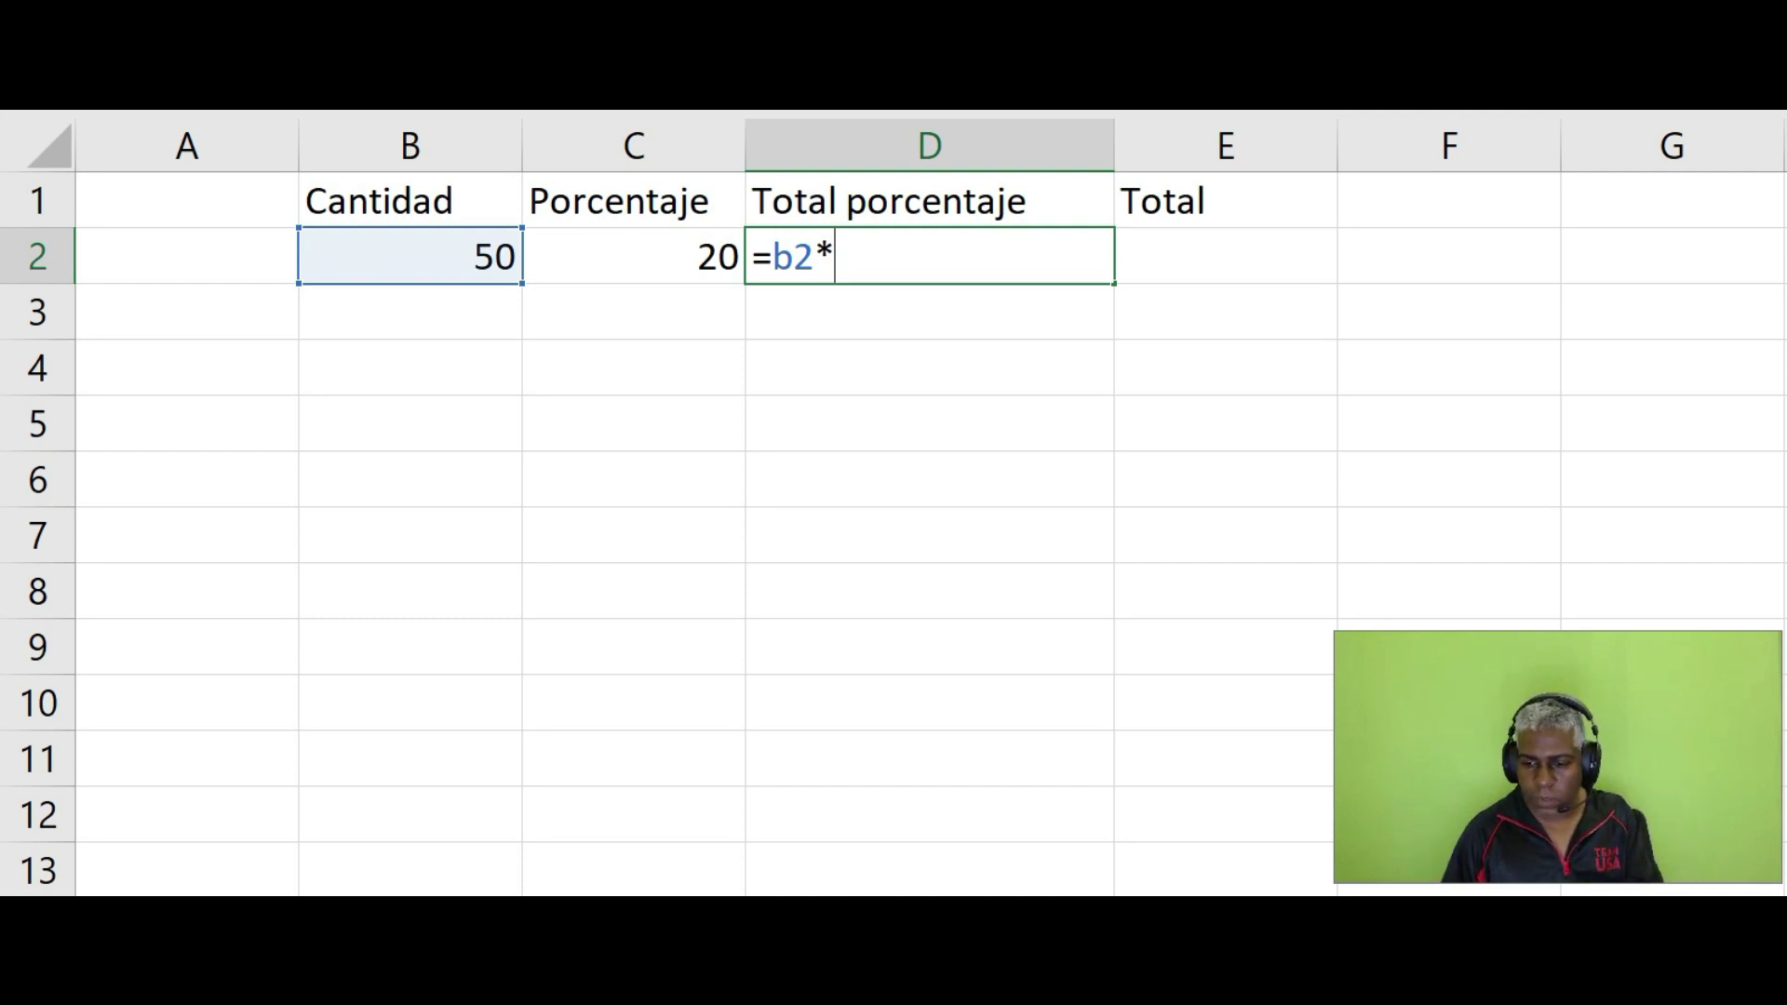
pyautogui.write('c2')
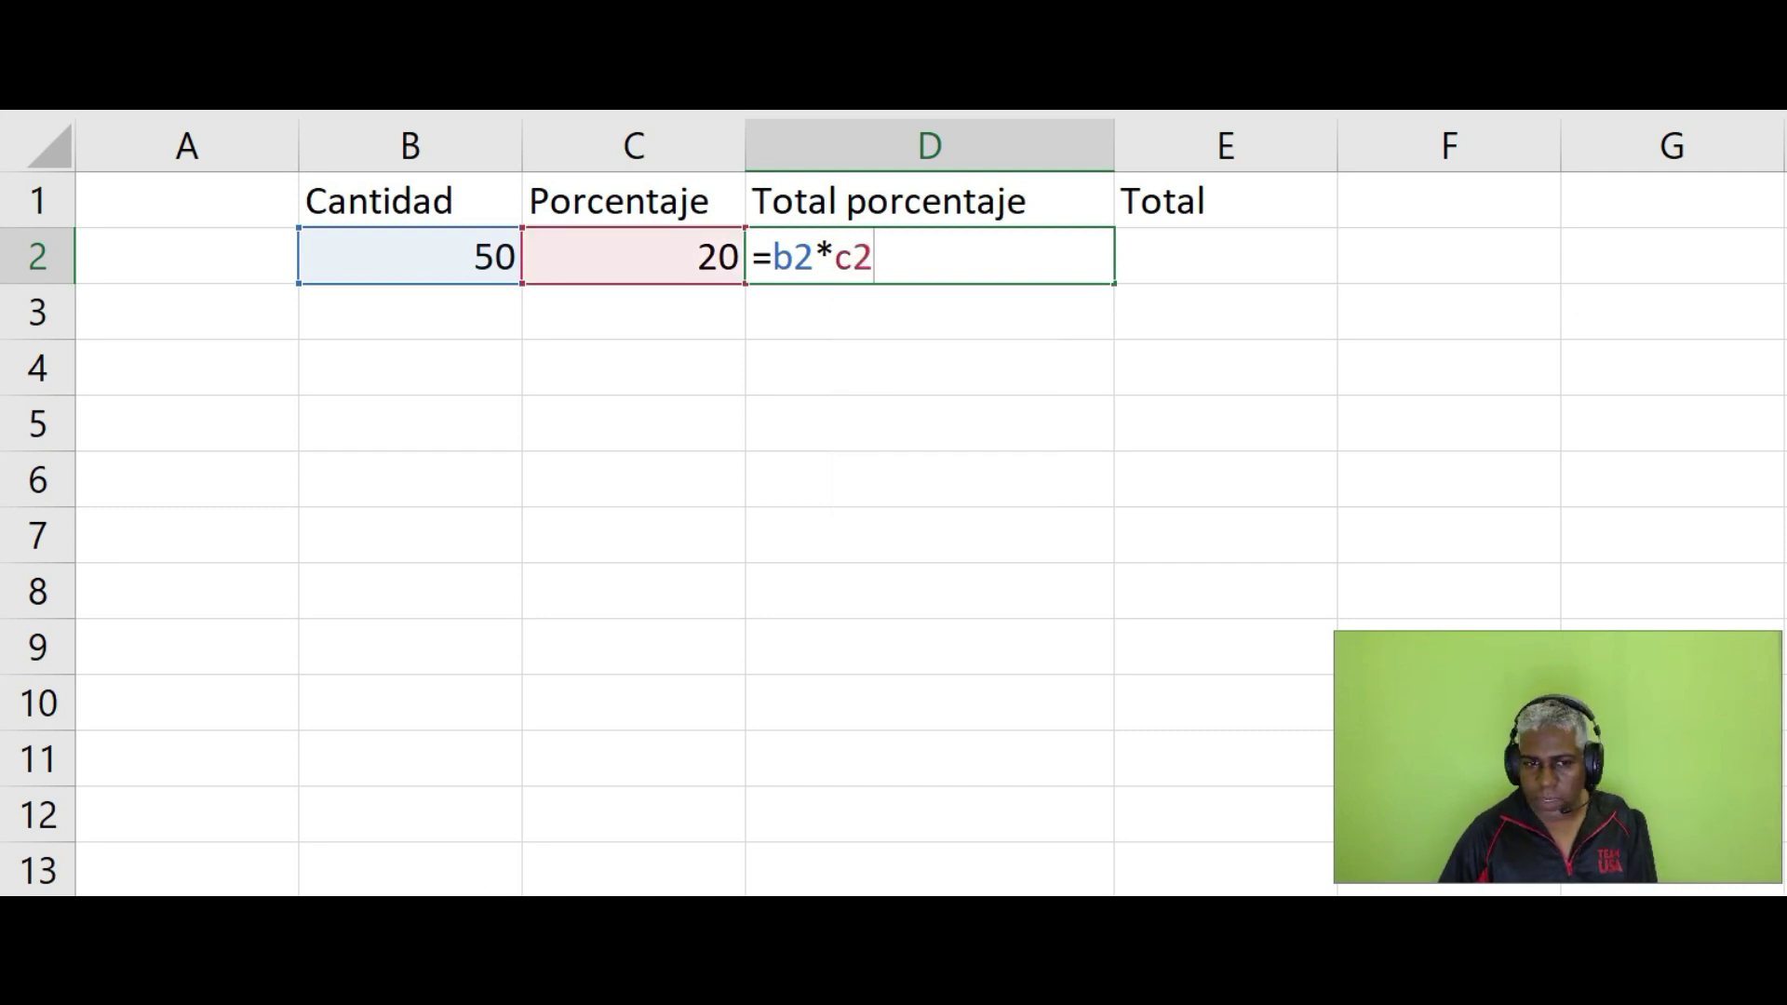
pyautogui.write('/')
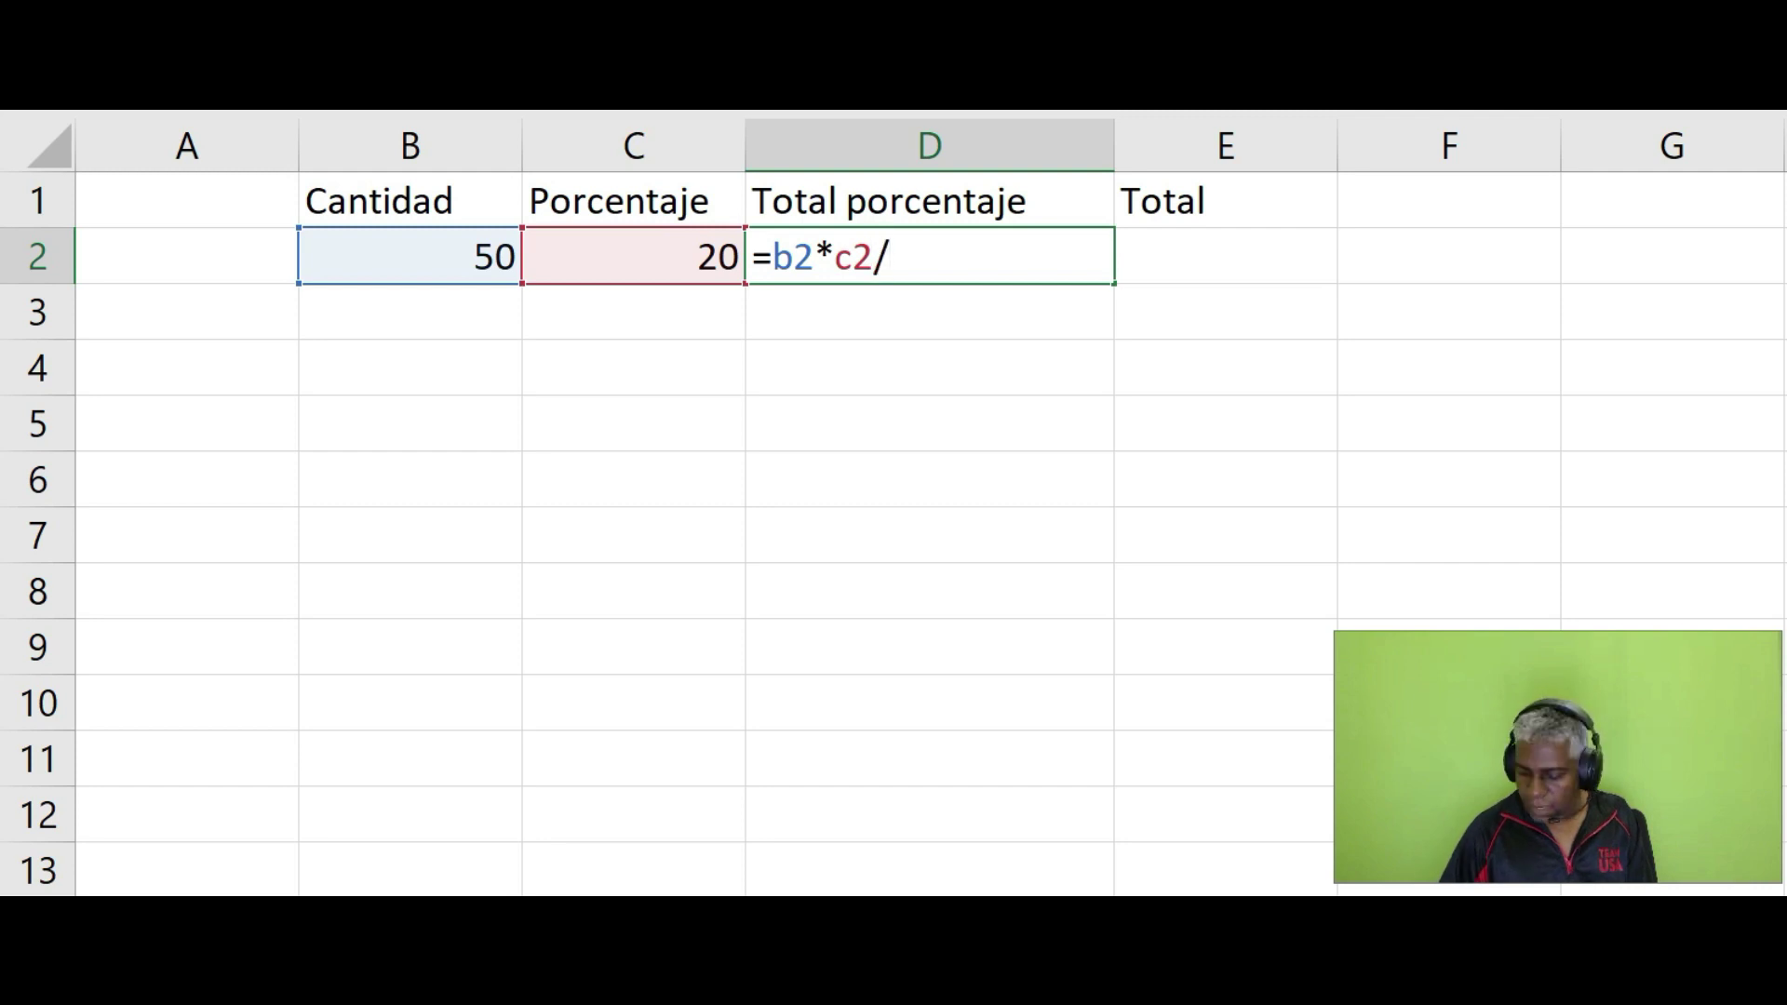
pyautogui.write('100')
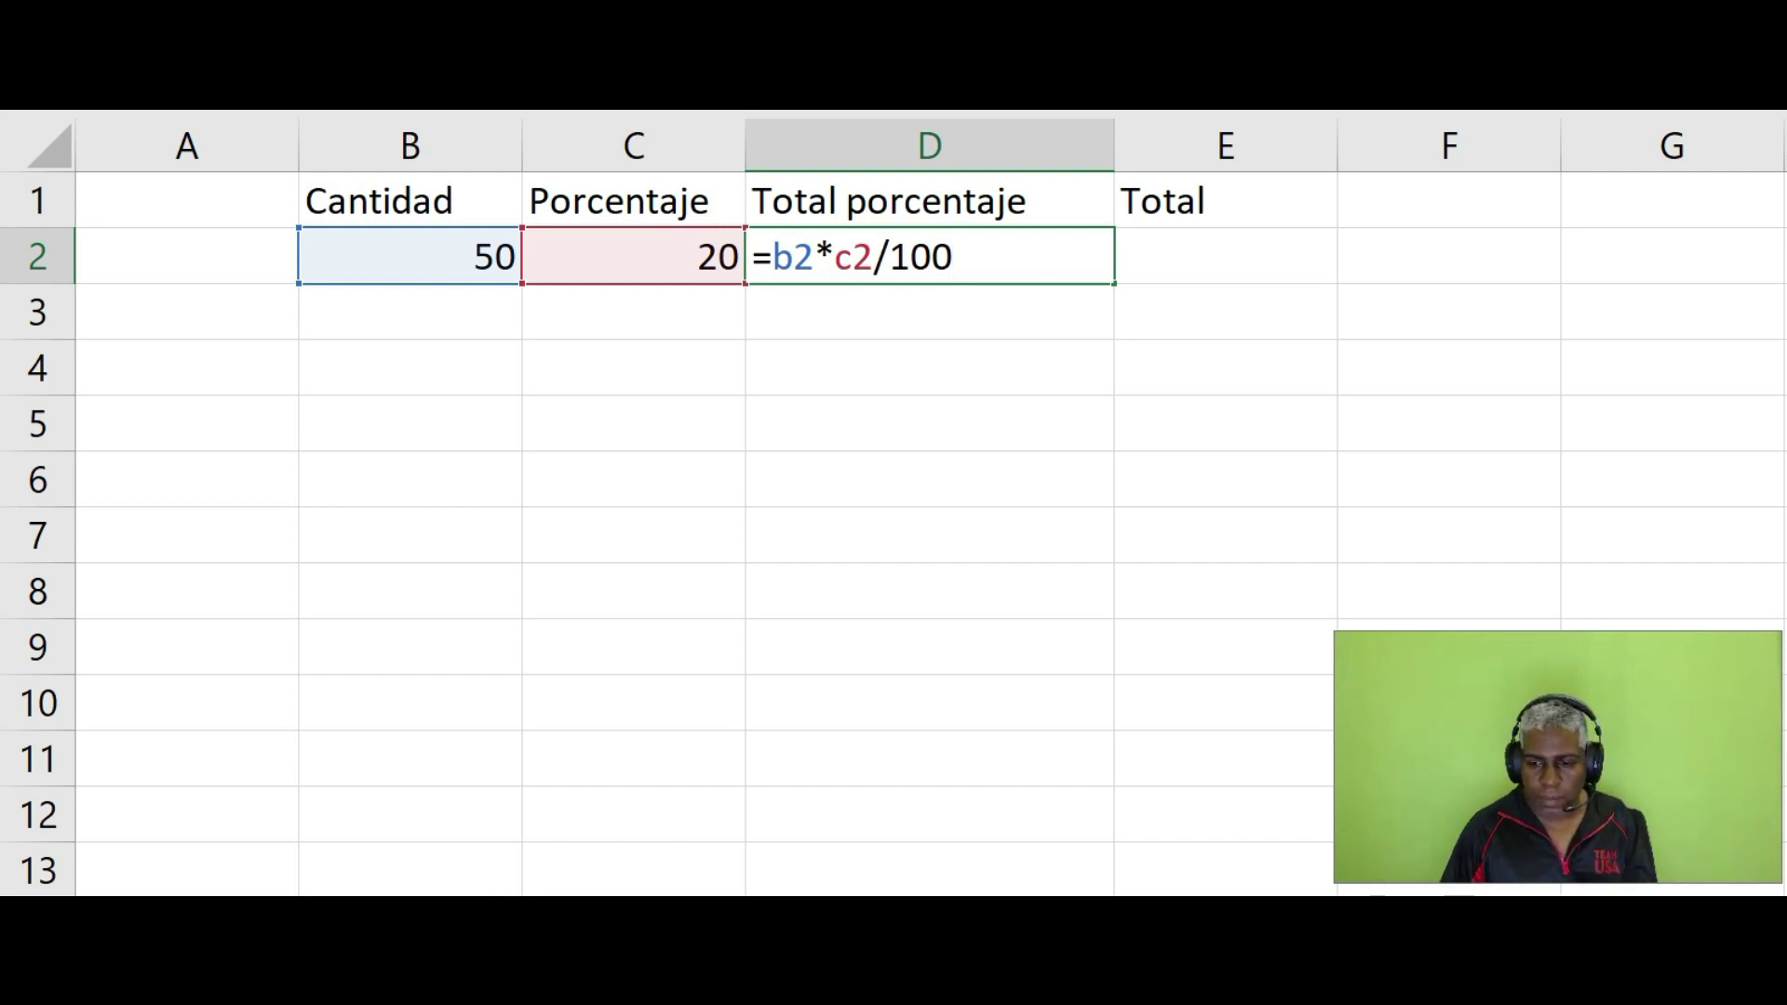
pyautogui.press('Return')
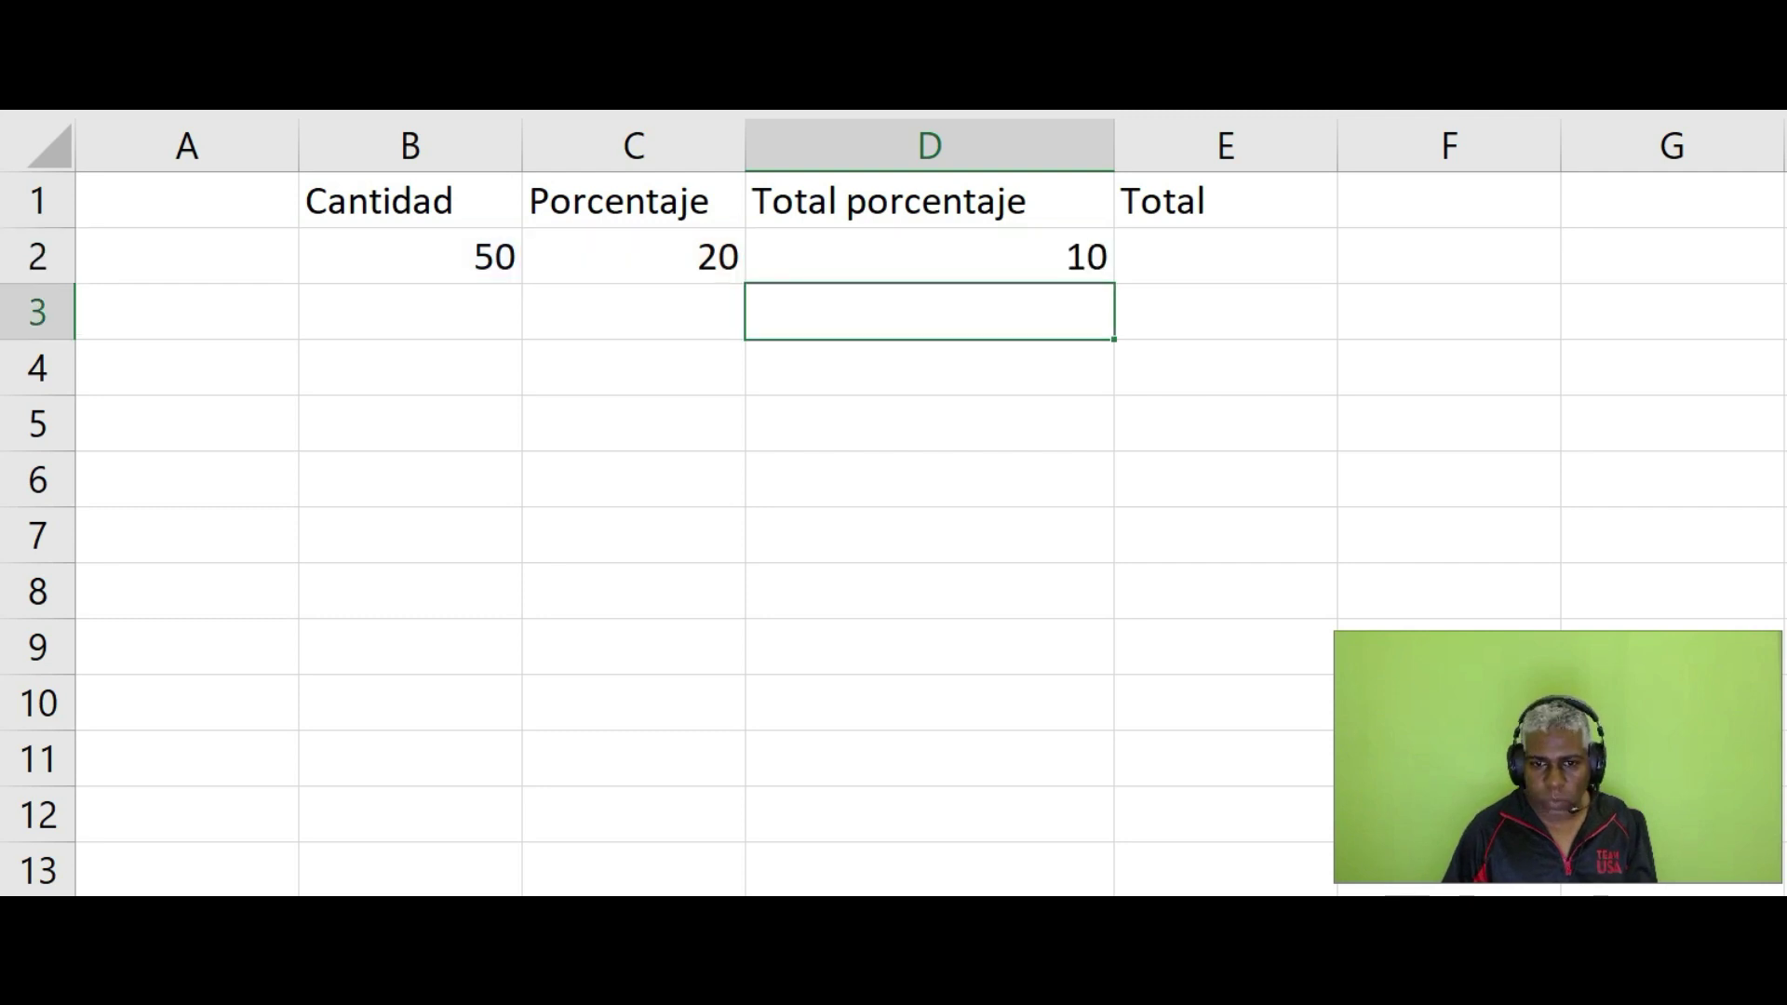
# - Review the Cantidad, Porcentaje and Total porcentaje cells in row 2 to check how the percentage was calculated
pyautogui.press('Up')
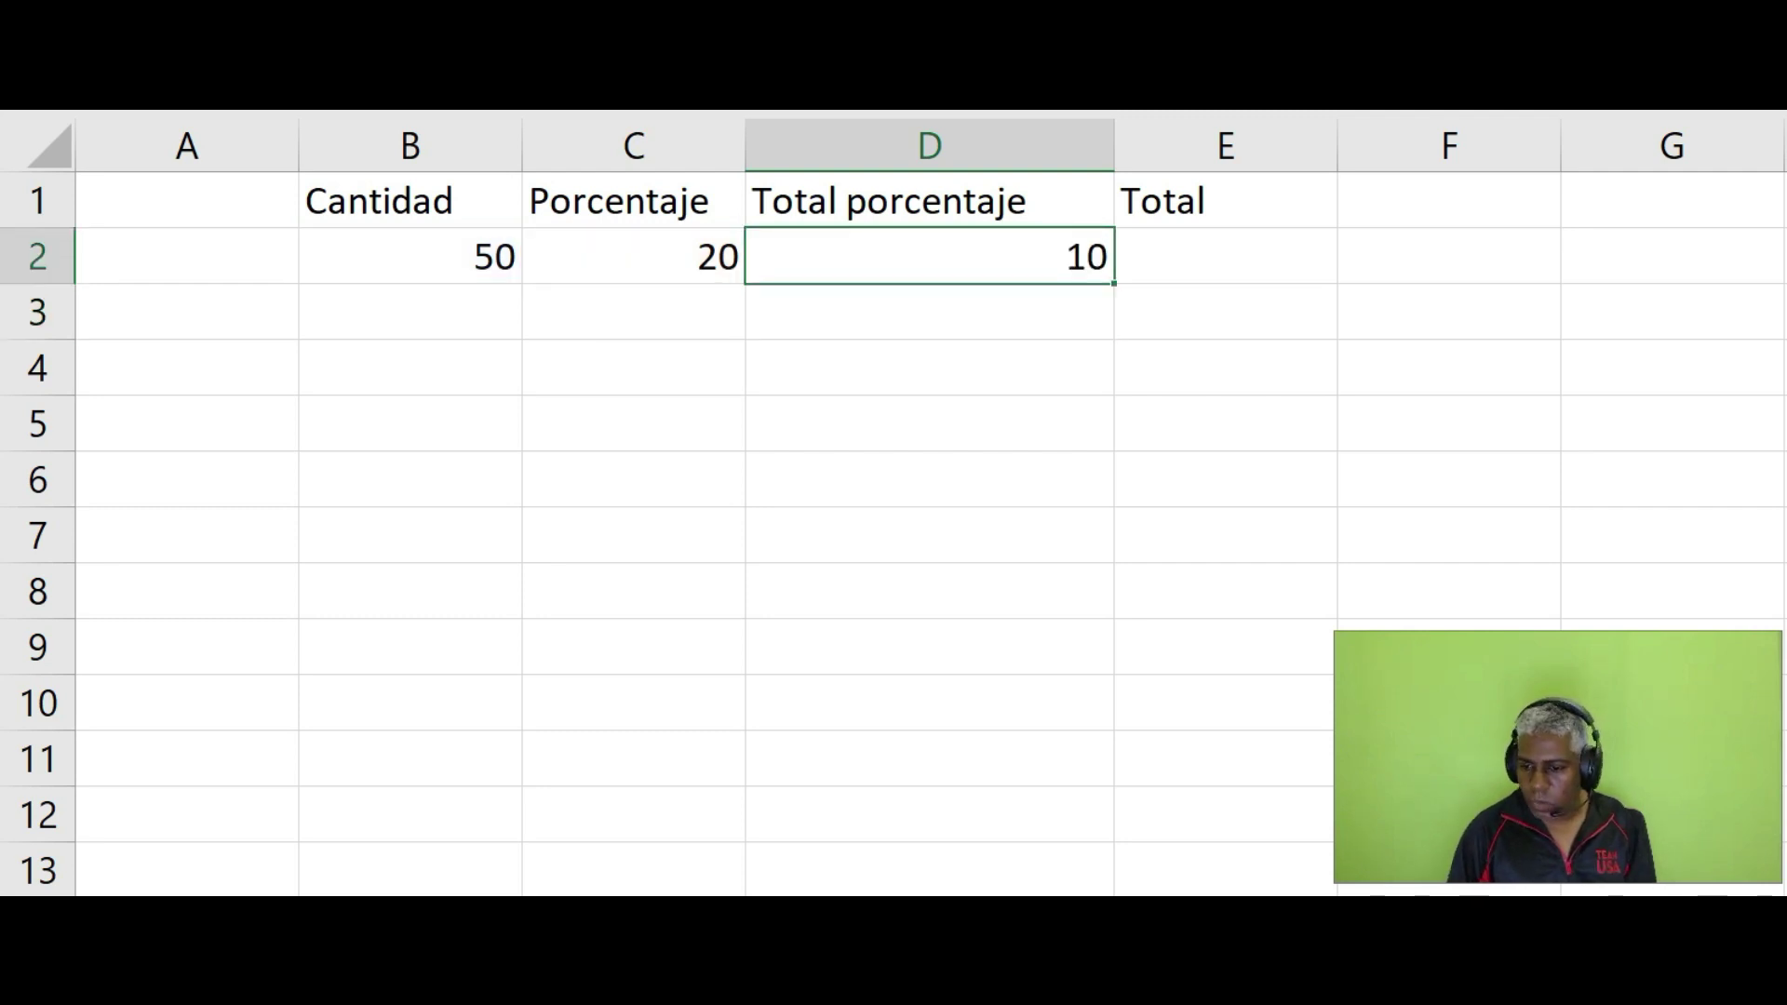
pyautogui.press('Left')
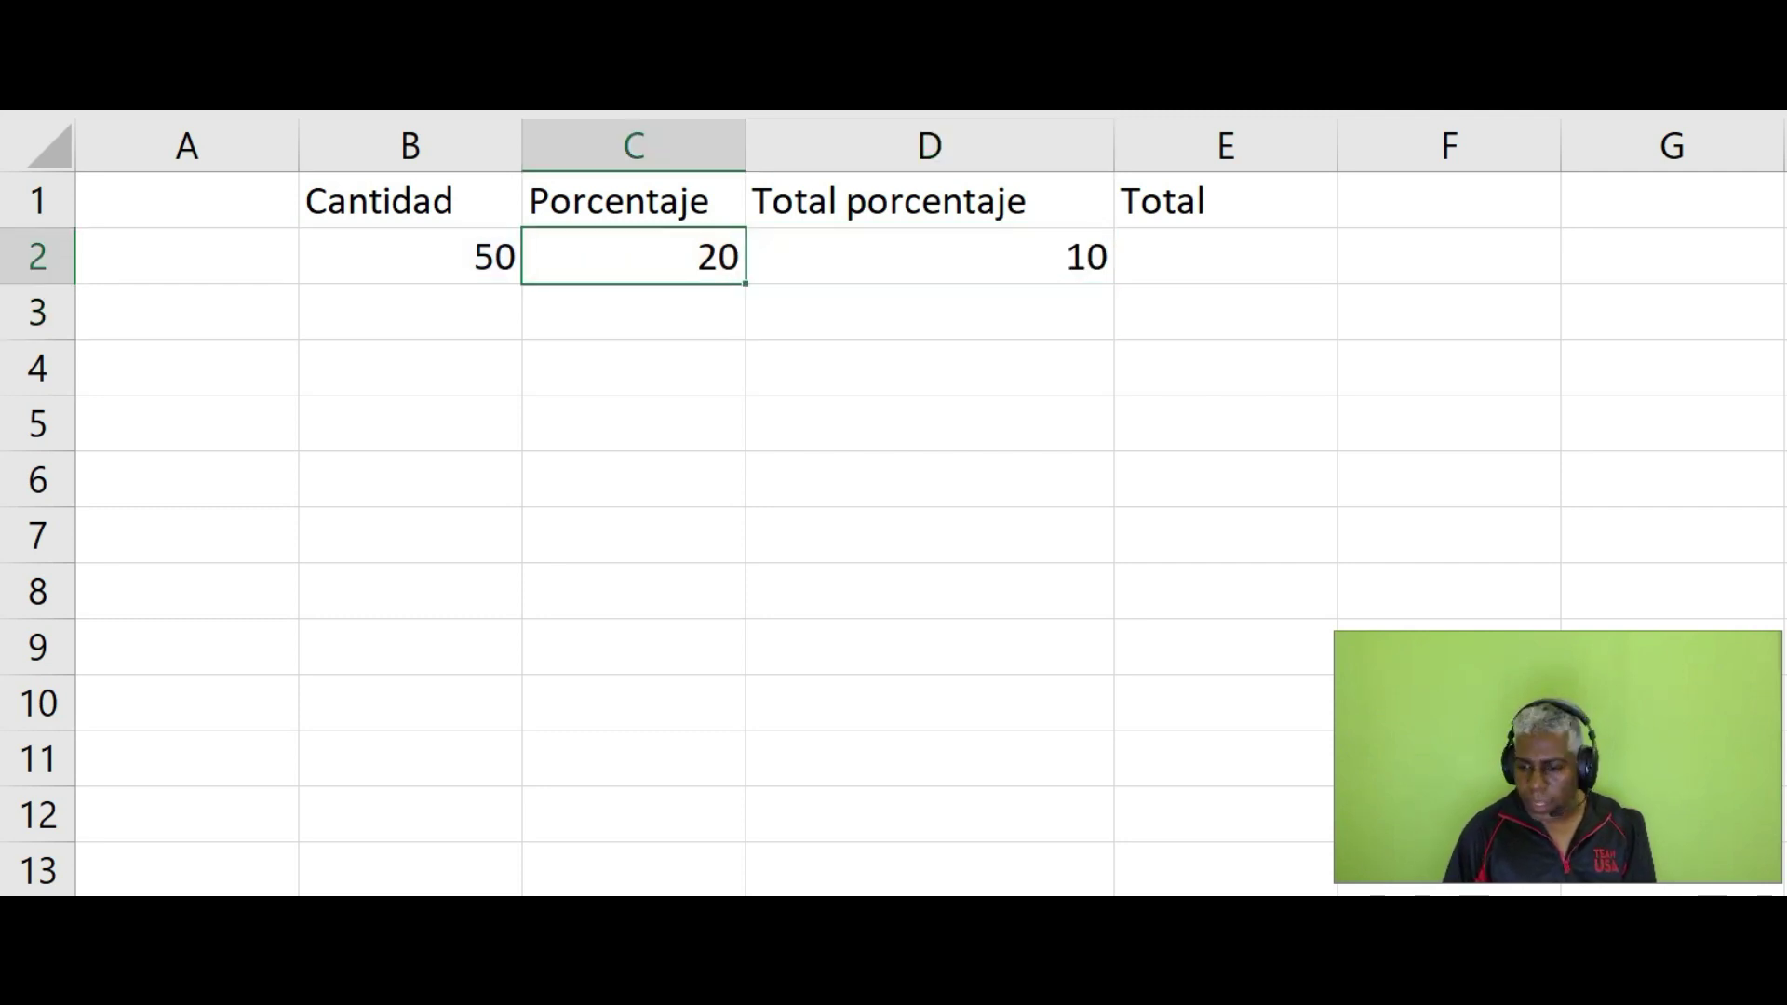
pyautogui.press('Left')
pyautogui.press('Right')
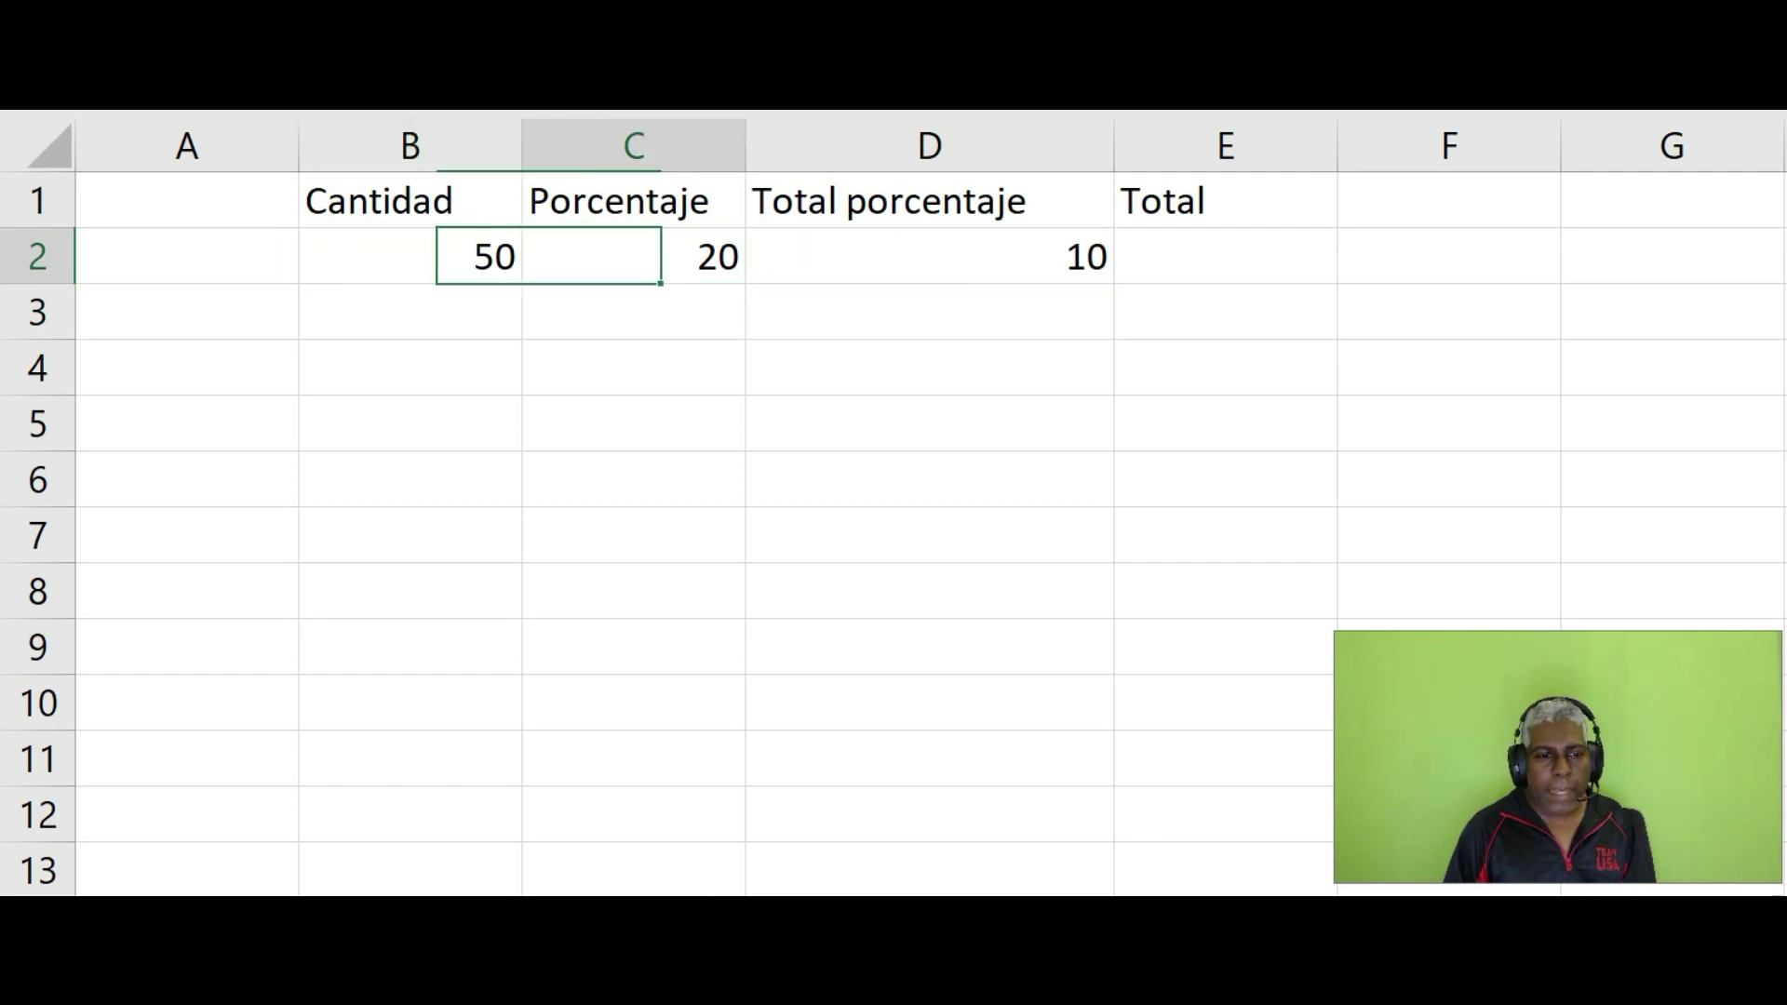
pyautogui.press('Left')
pyautogui.press('Right')
pyautogui.press('Right')
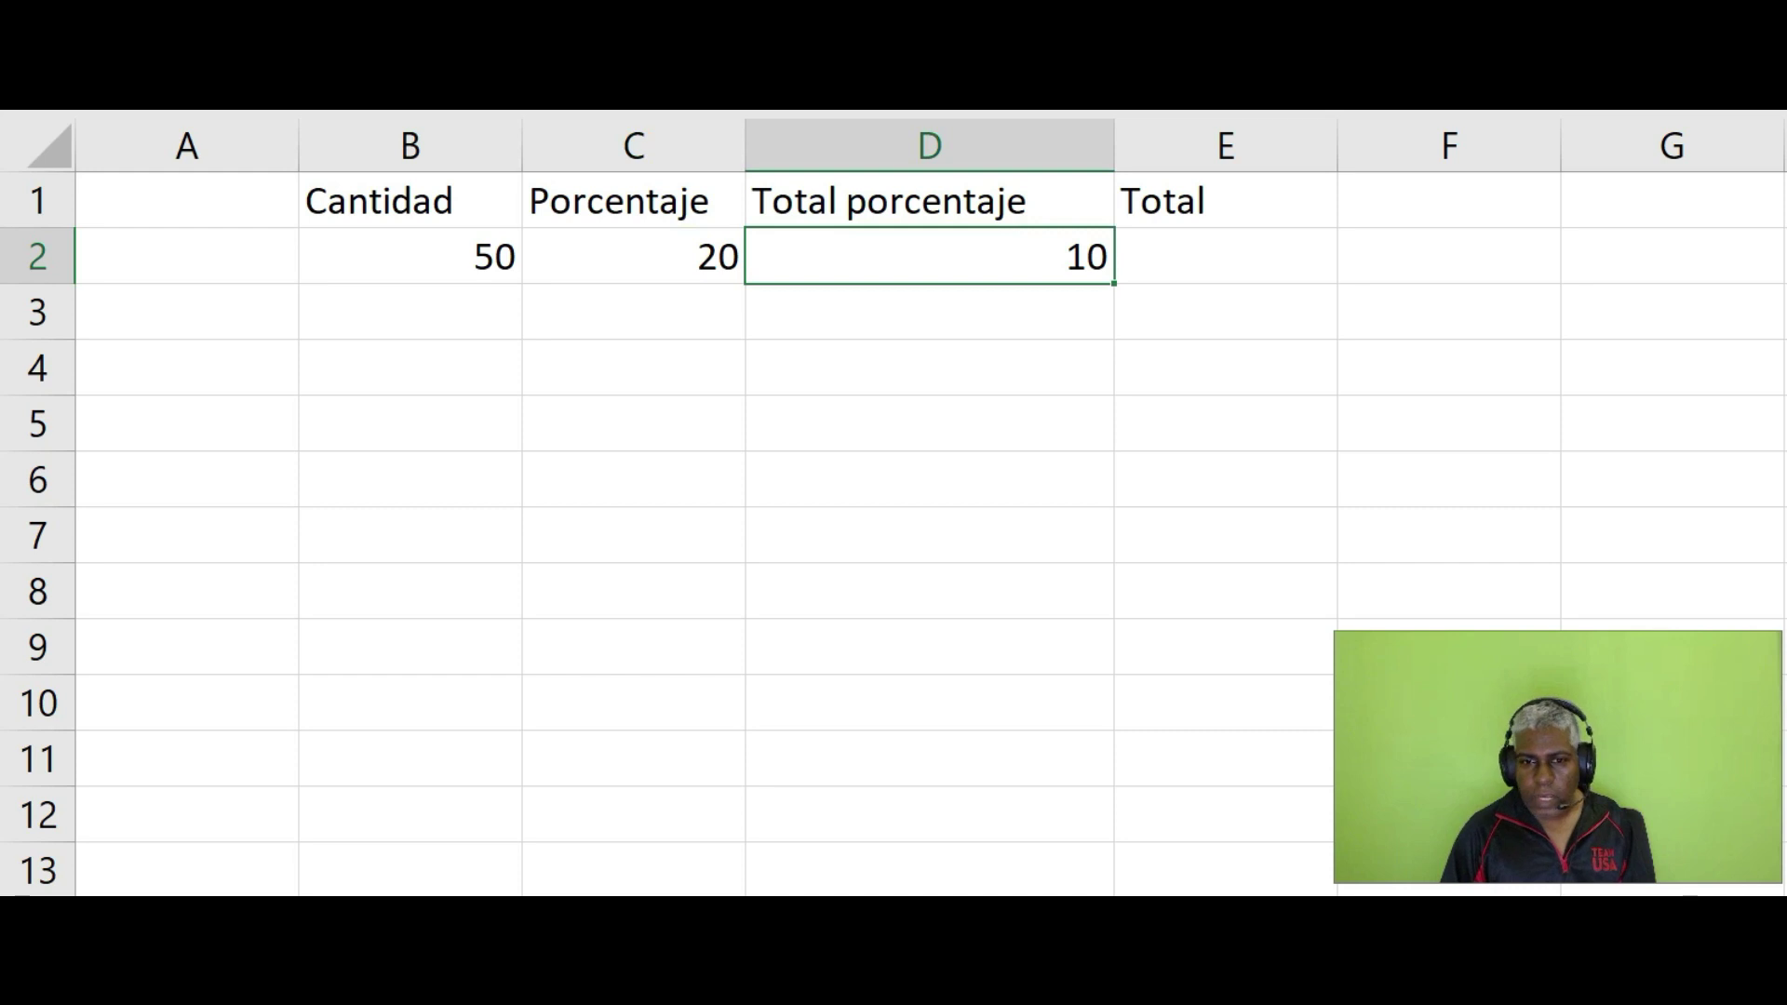
pyautogui.press('Left')
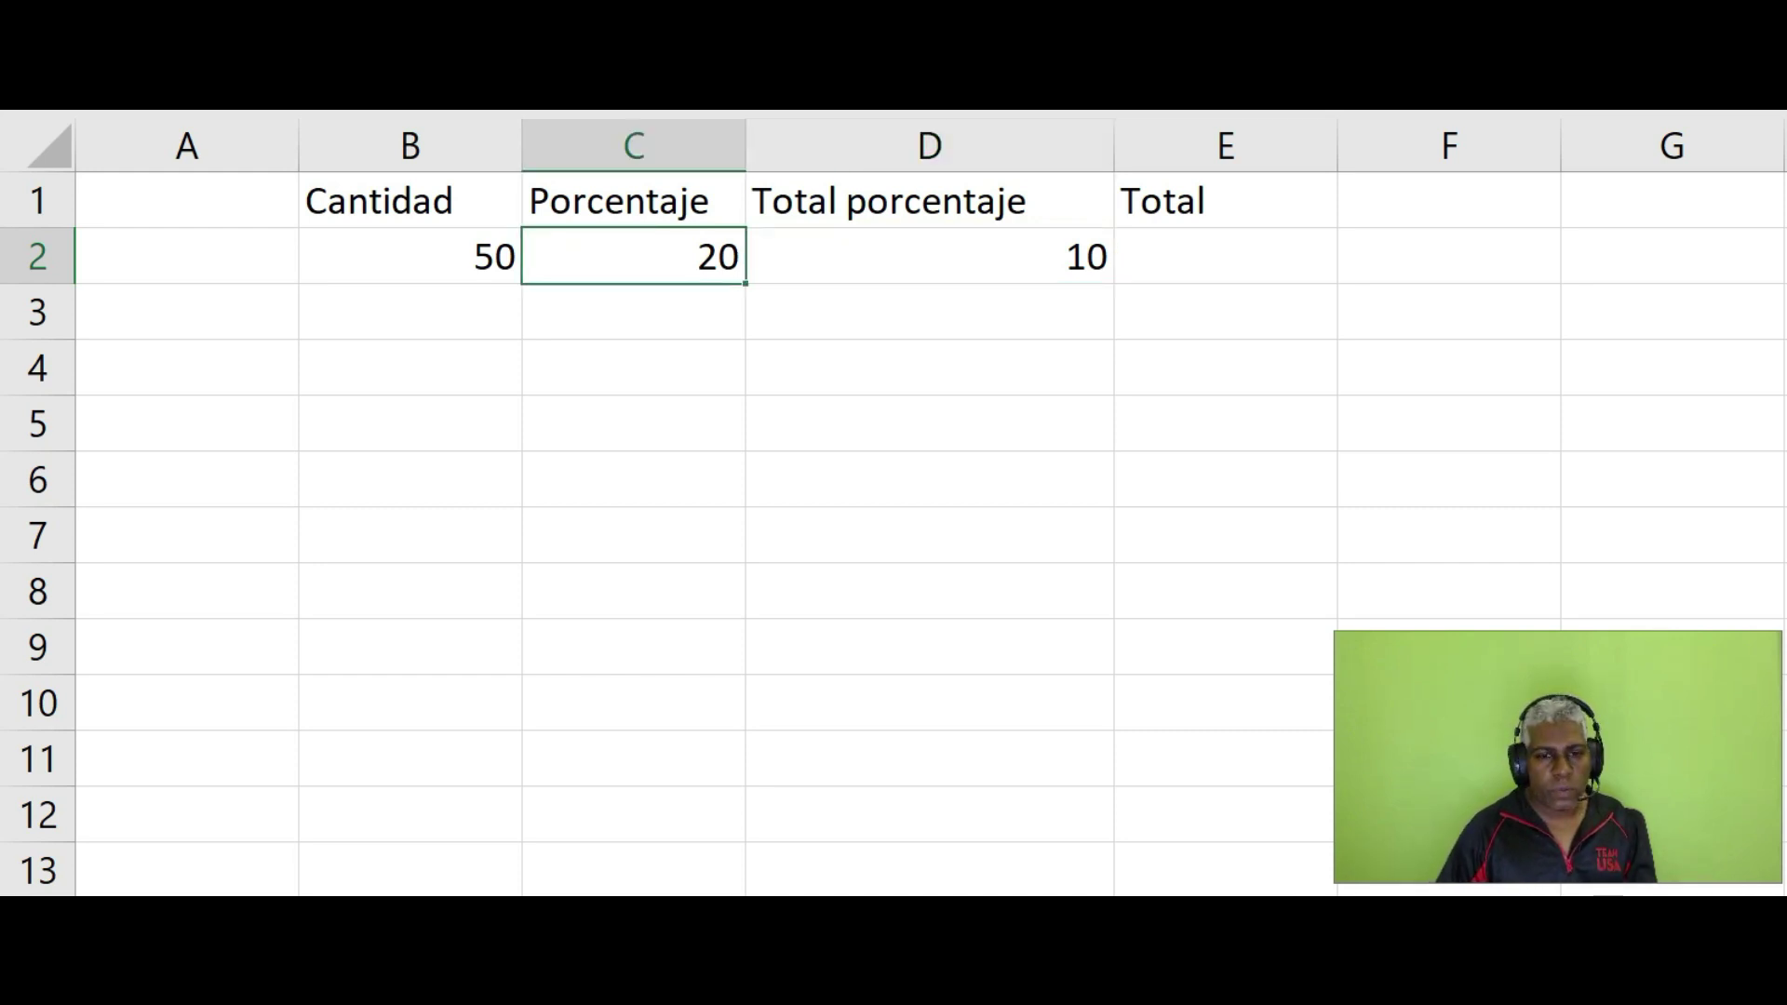
pyautogui.press('Right')
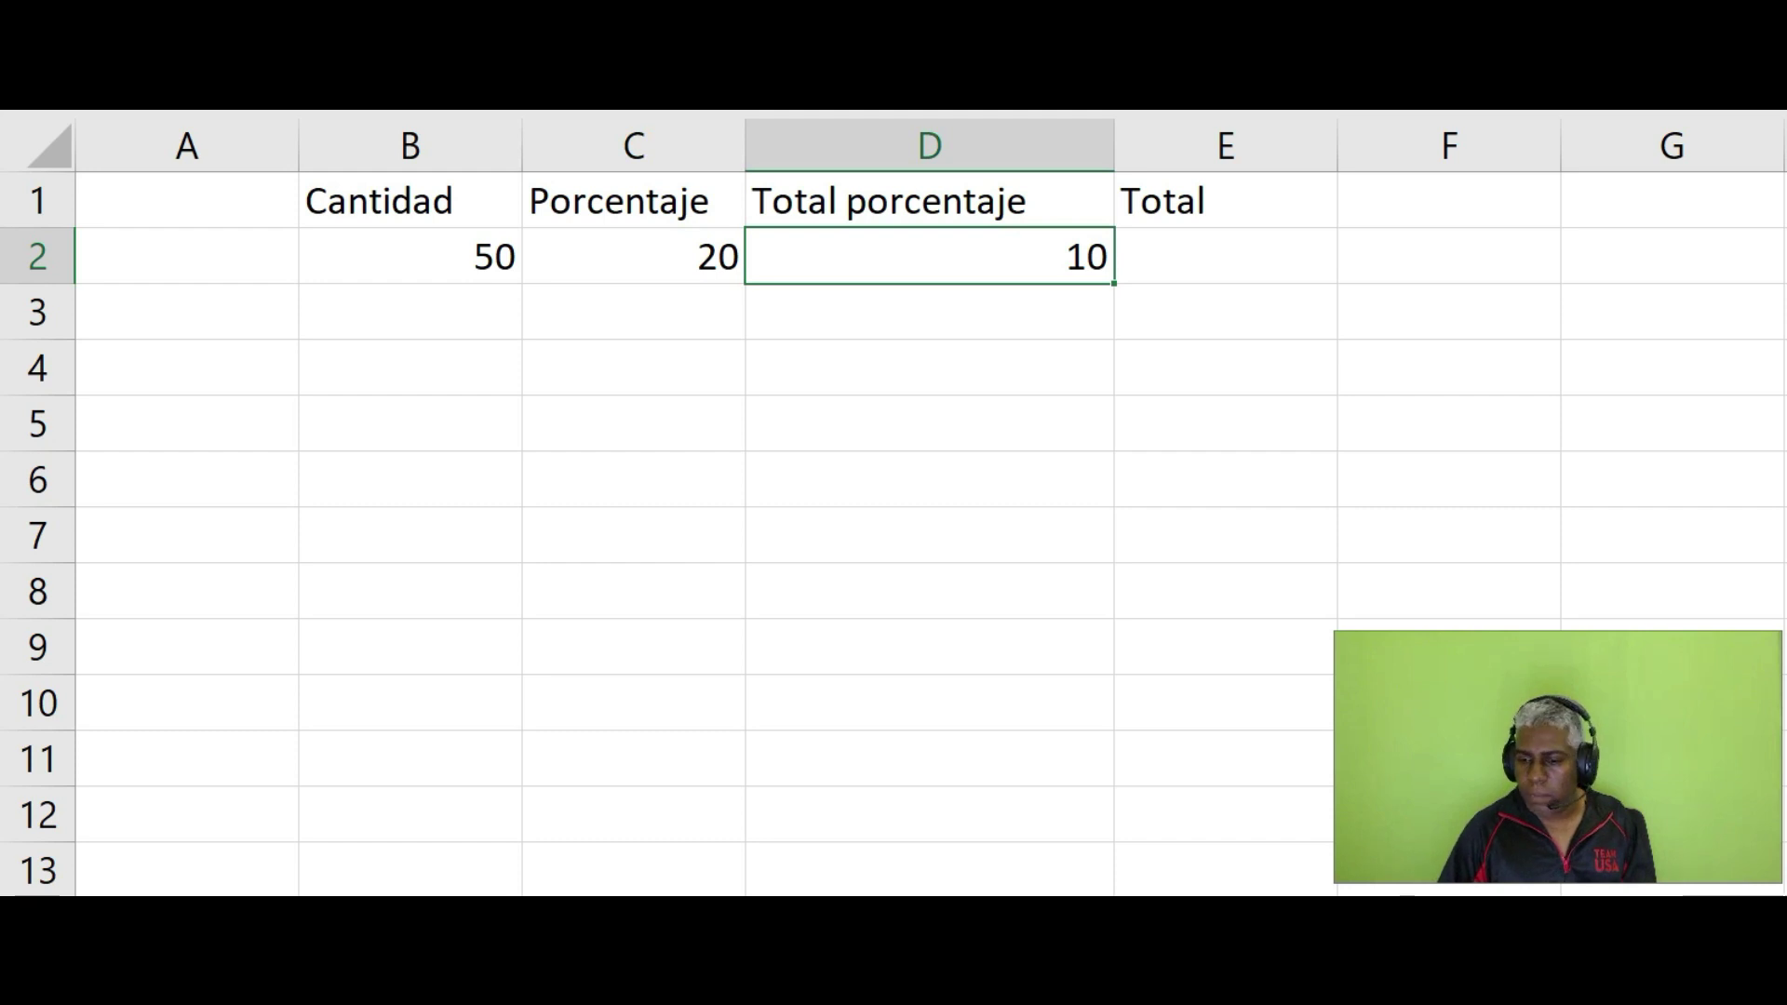
# - Change the Porcentaje value in C2 to 50 and return to the Total porcentaje result in D2
pyautogui.press('Left')
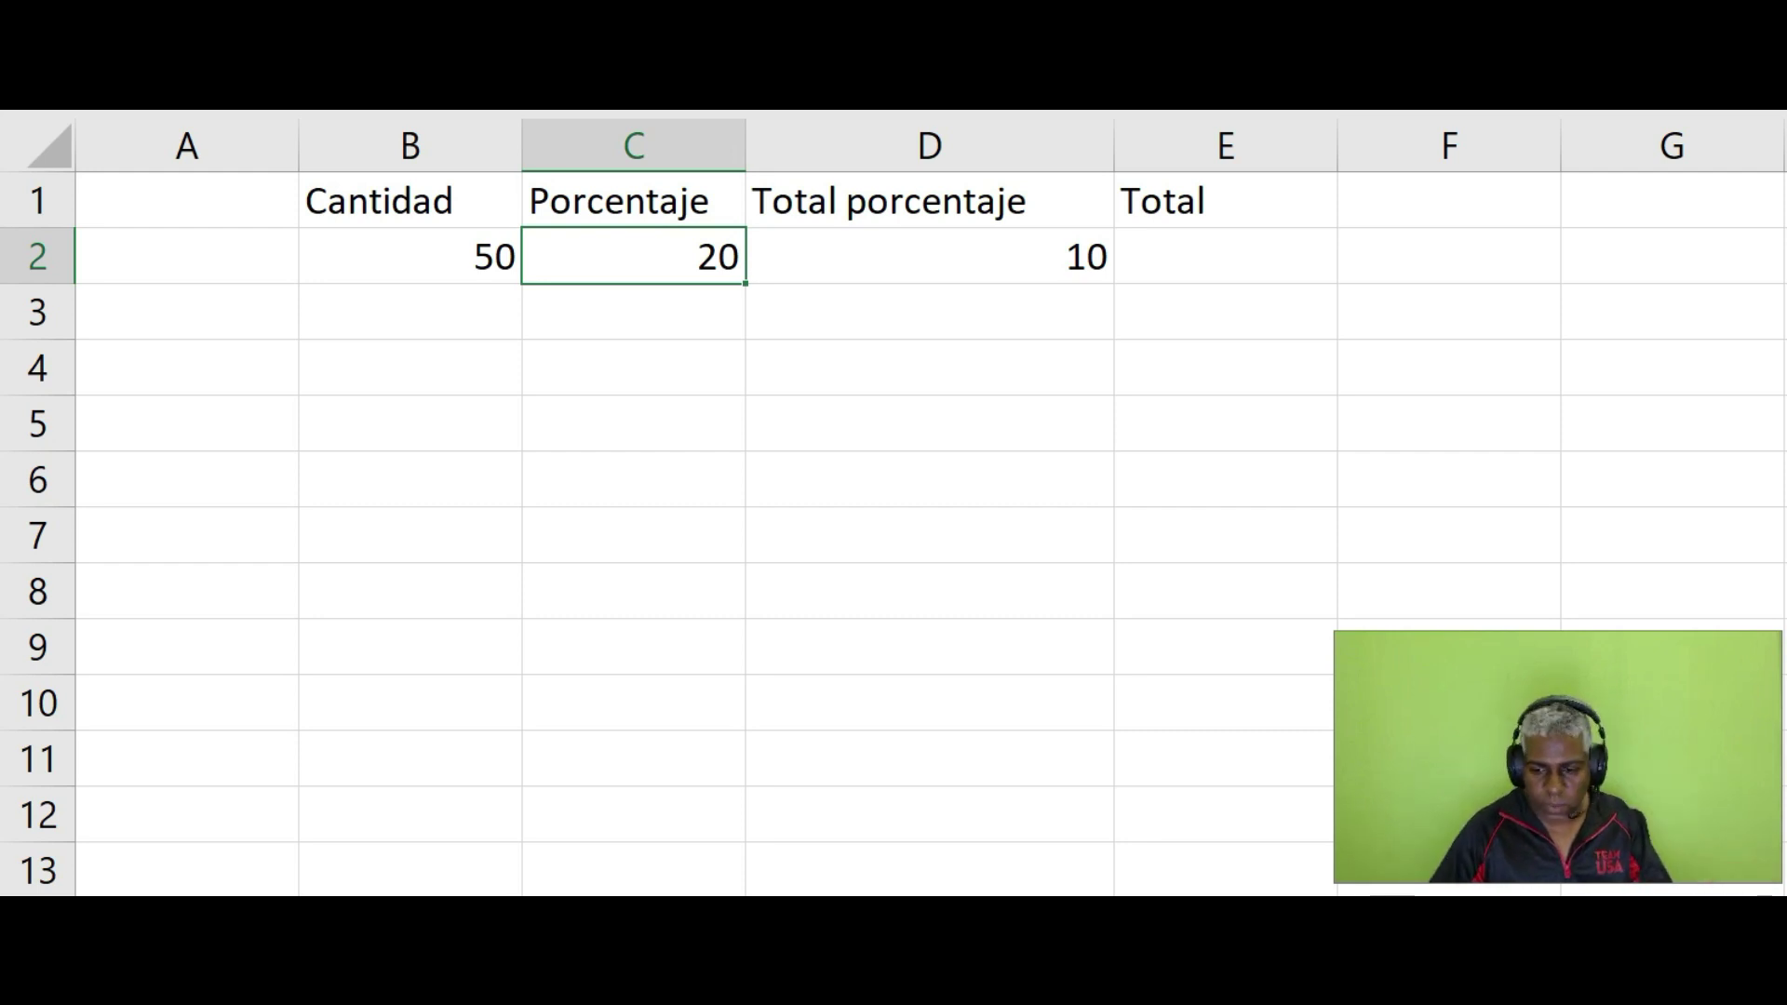
pyautogui.write('50')
pyautogui.press('Return')
pyautogui.press('Up')
pyautogui.press('Right')
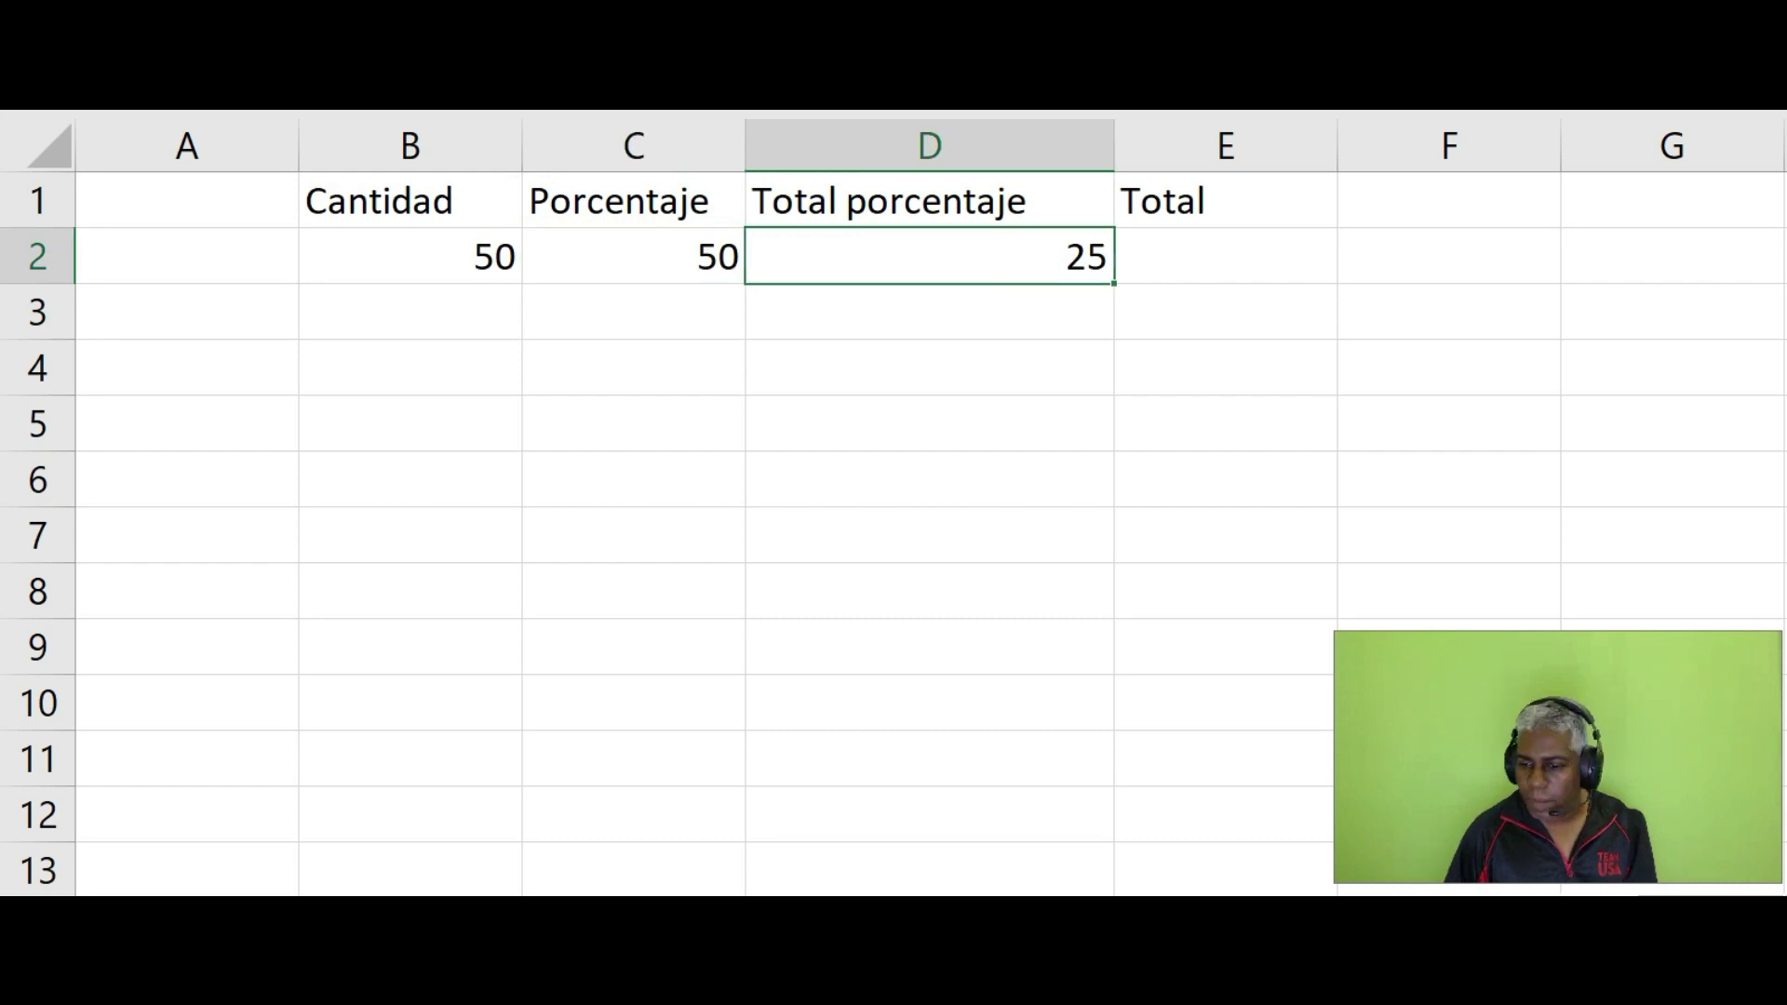
# - Calculate the Total in E2 by subtracting the percentage amount from the Cantidad with the formula =b2-d2
pyautogui.press('Right')
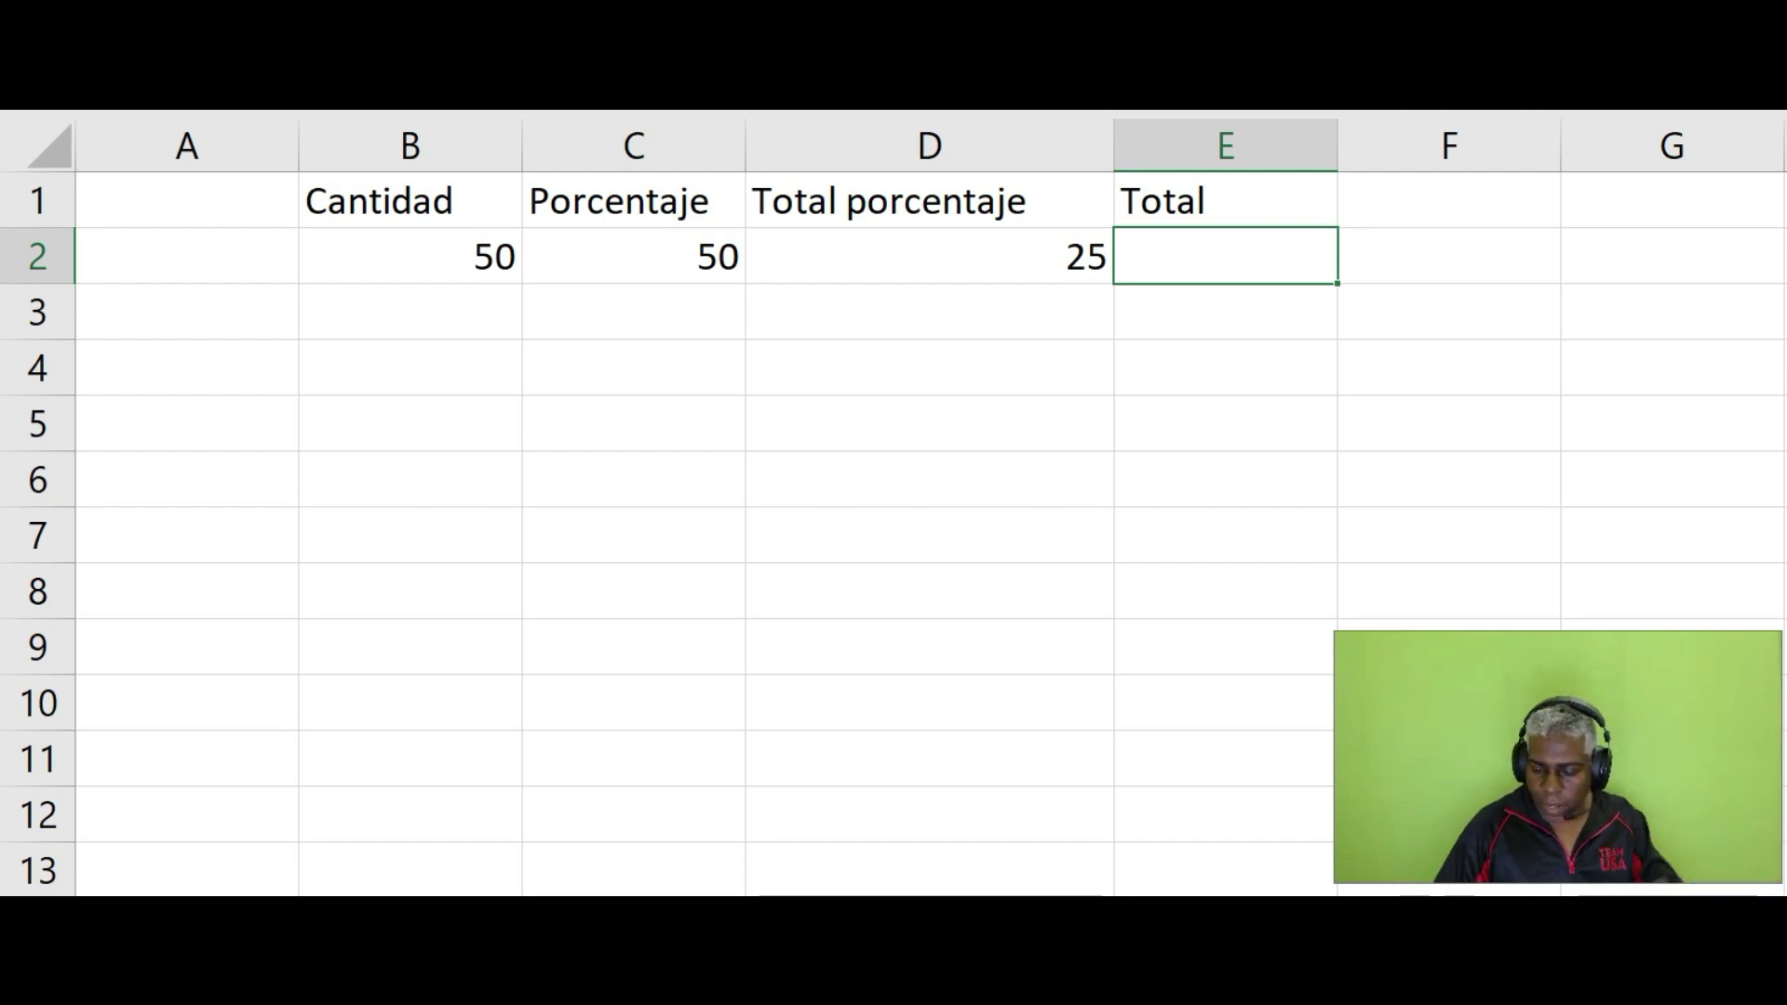
pyautogui.write('=')
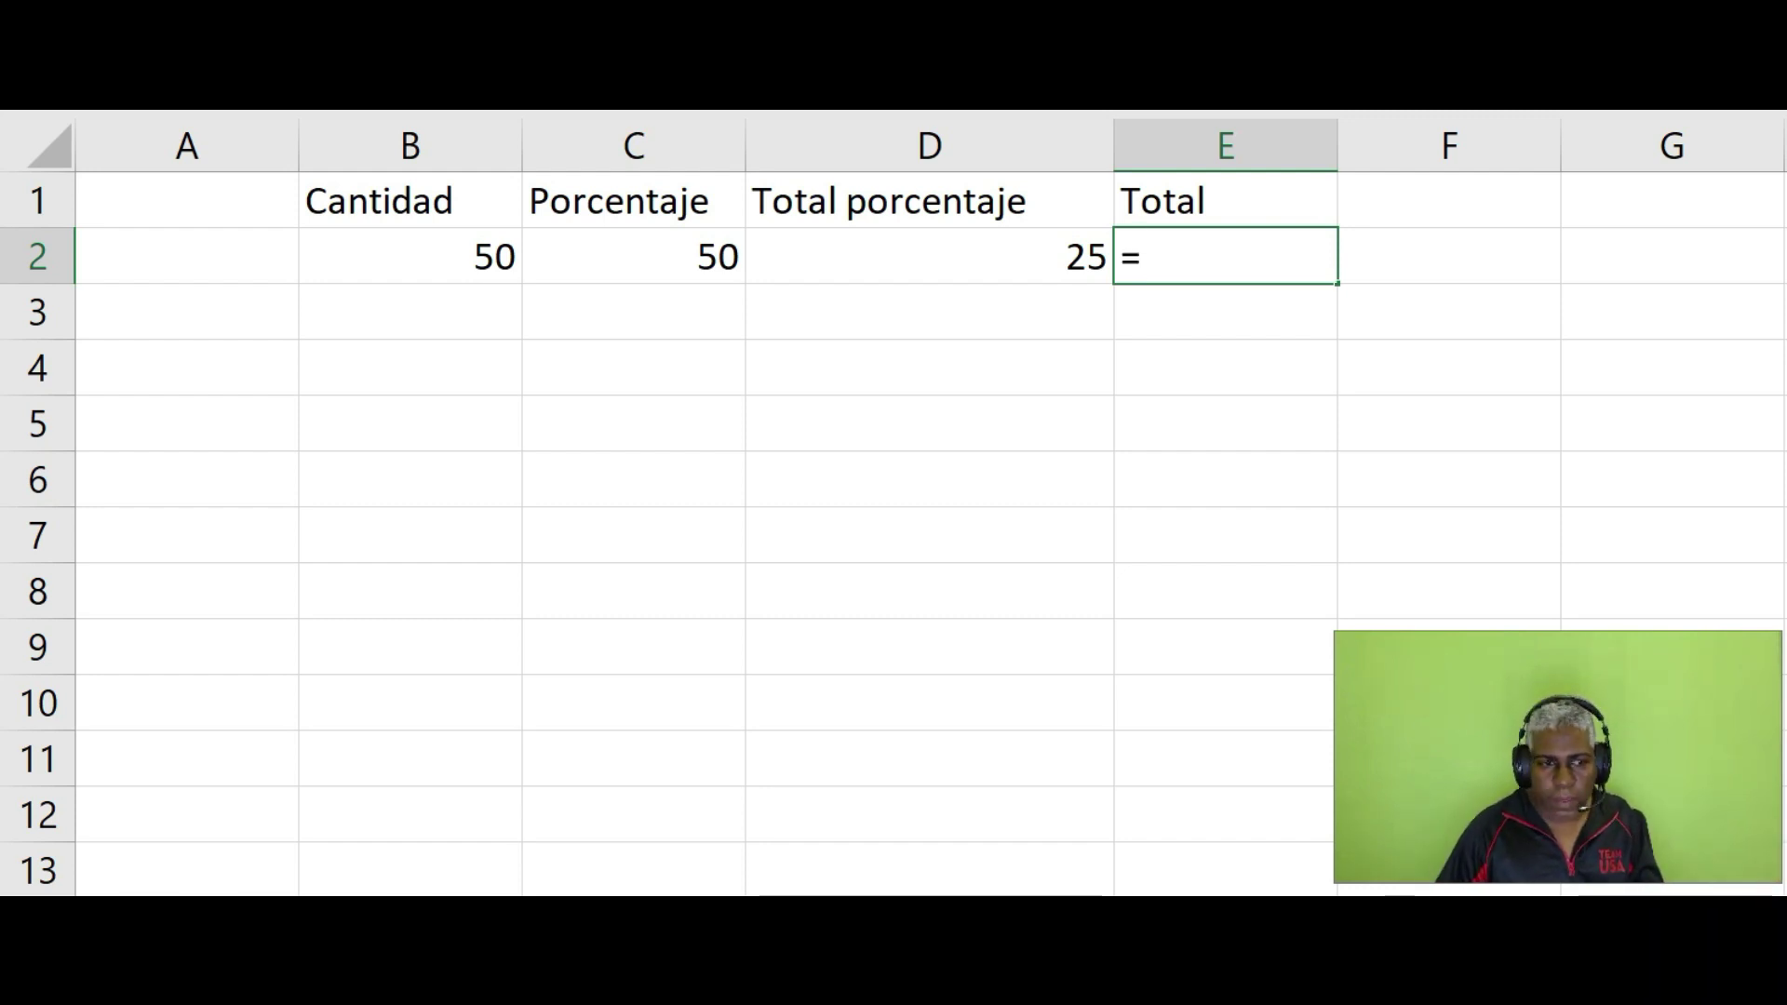
pyautogui.write('b')
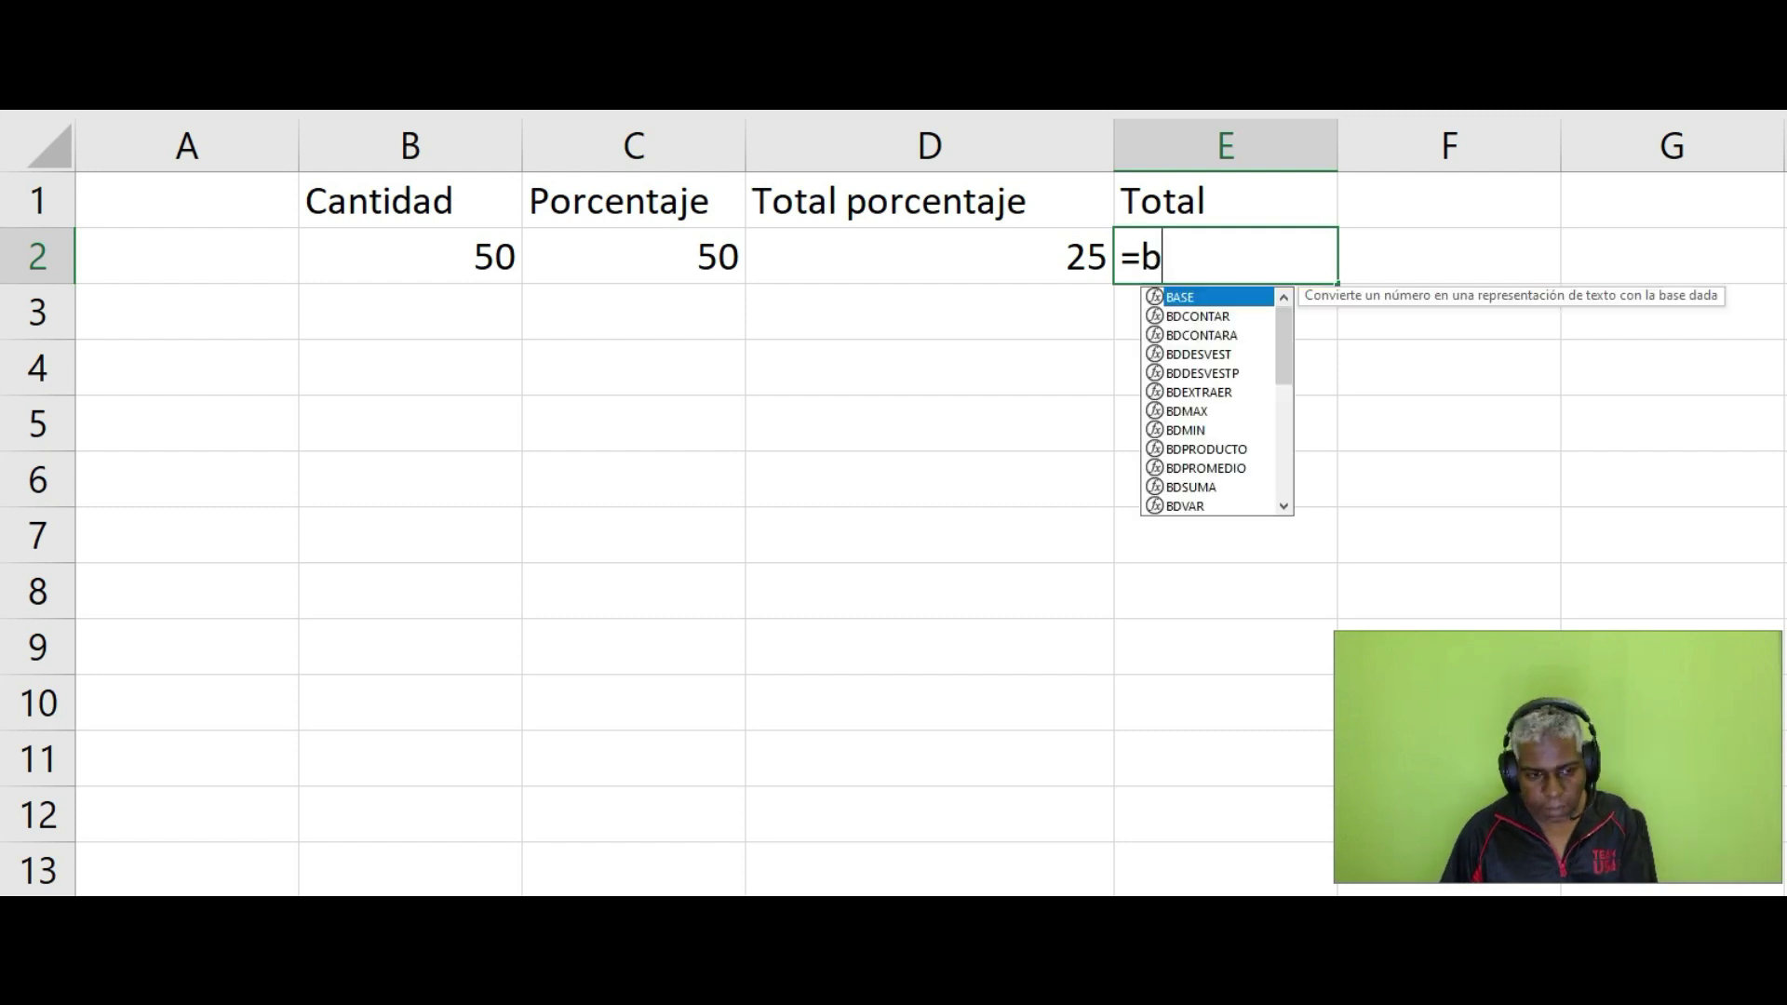
pyautogui.write('2')
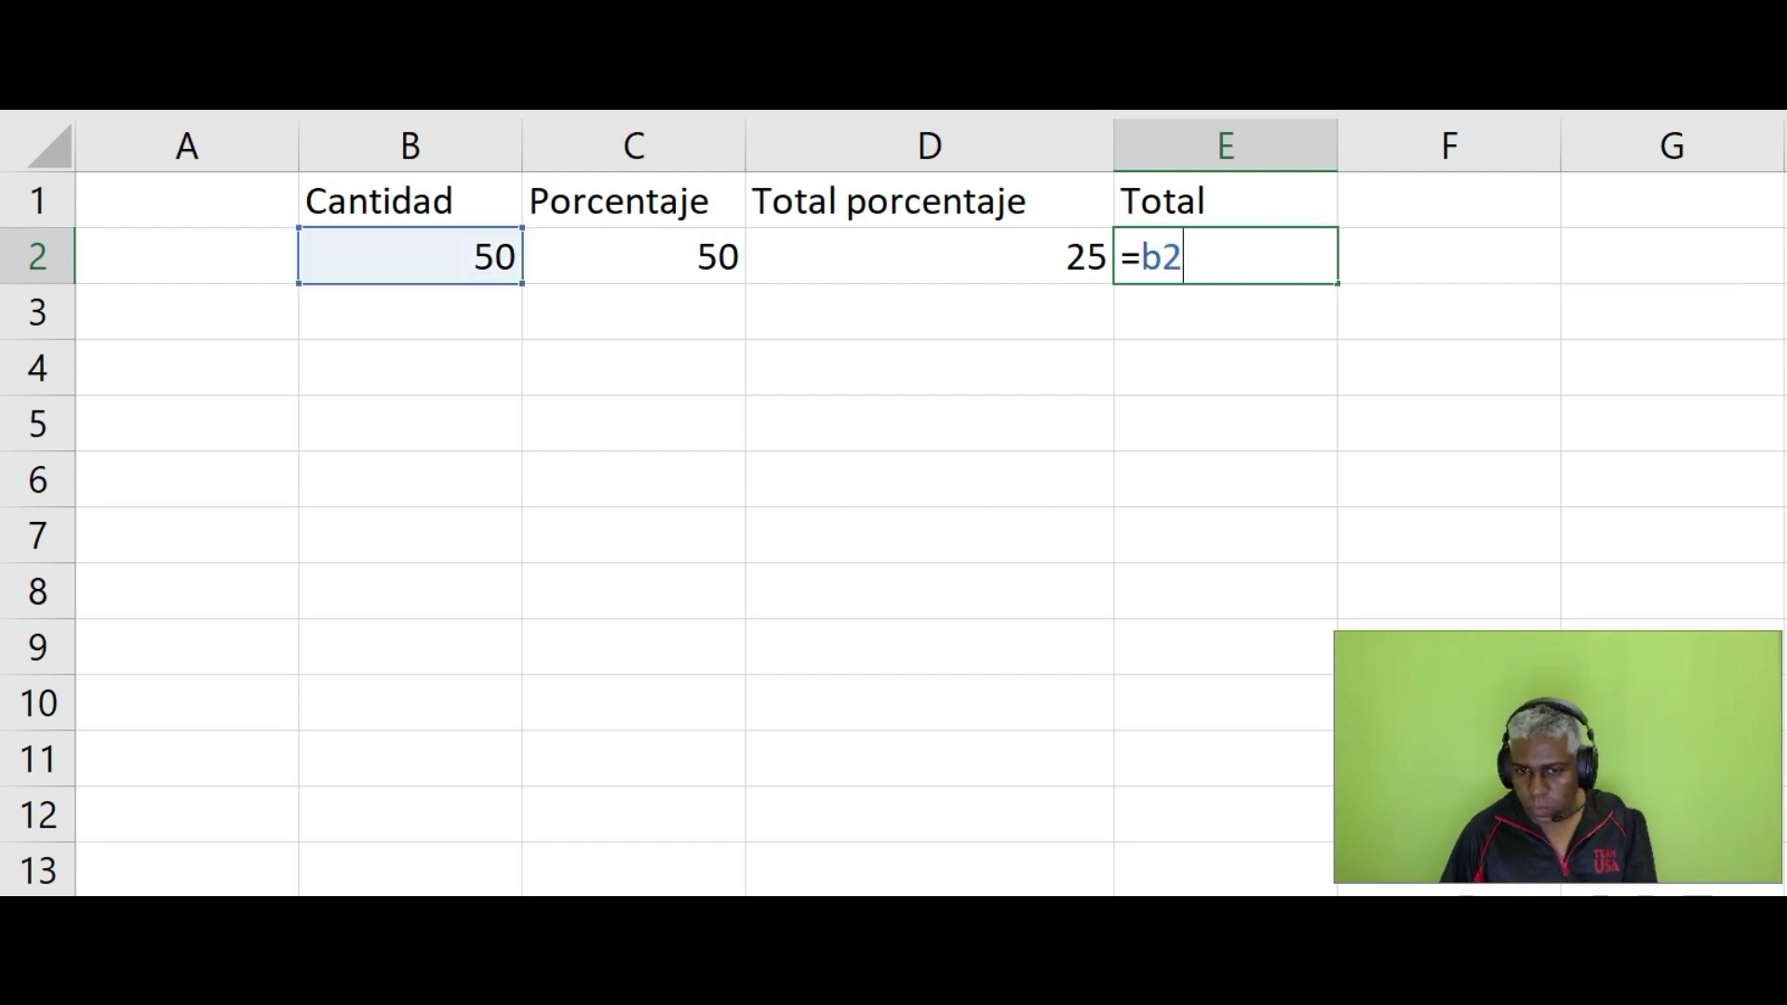
pyautogui.write('-')
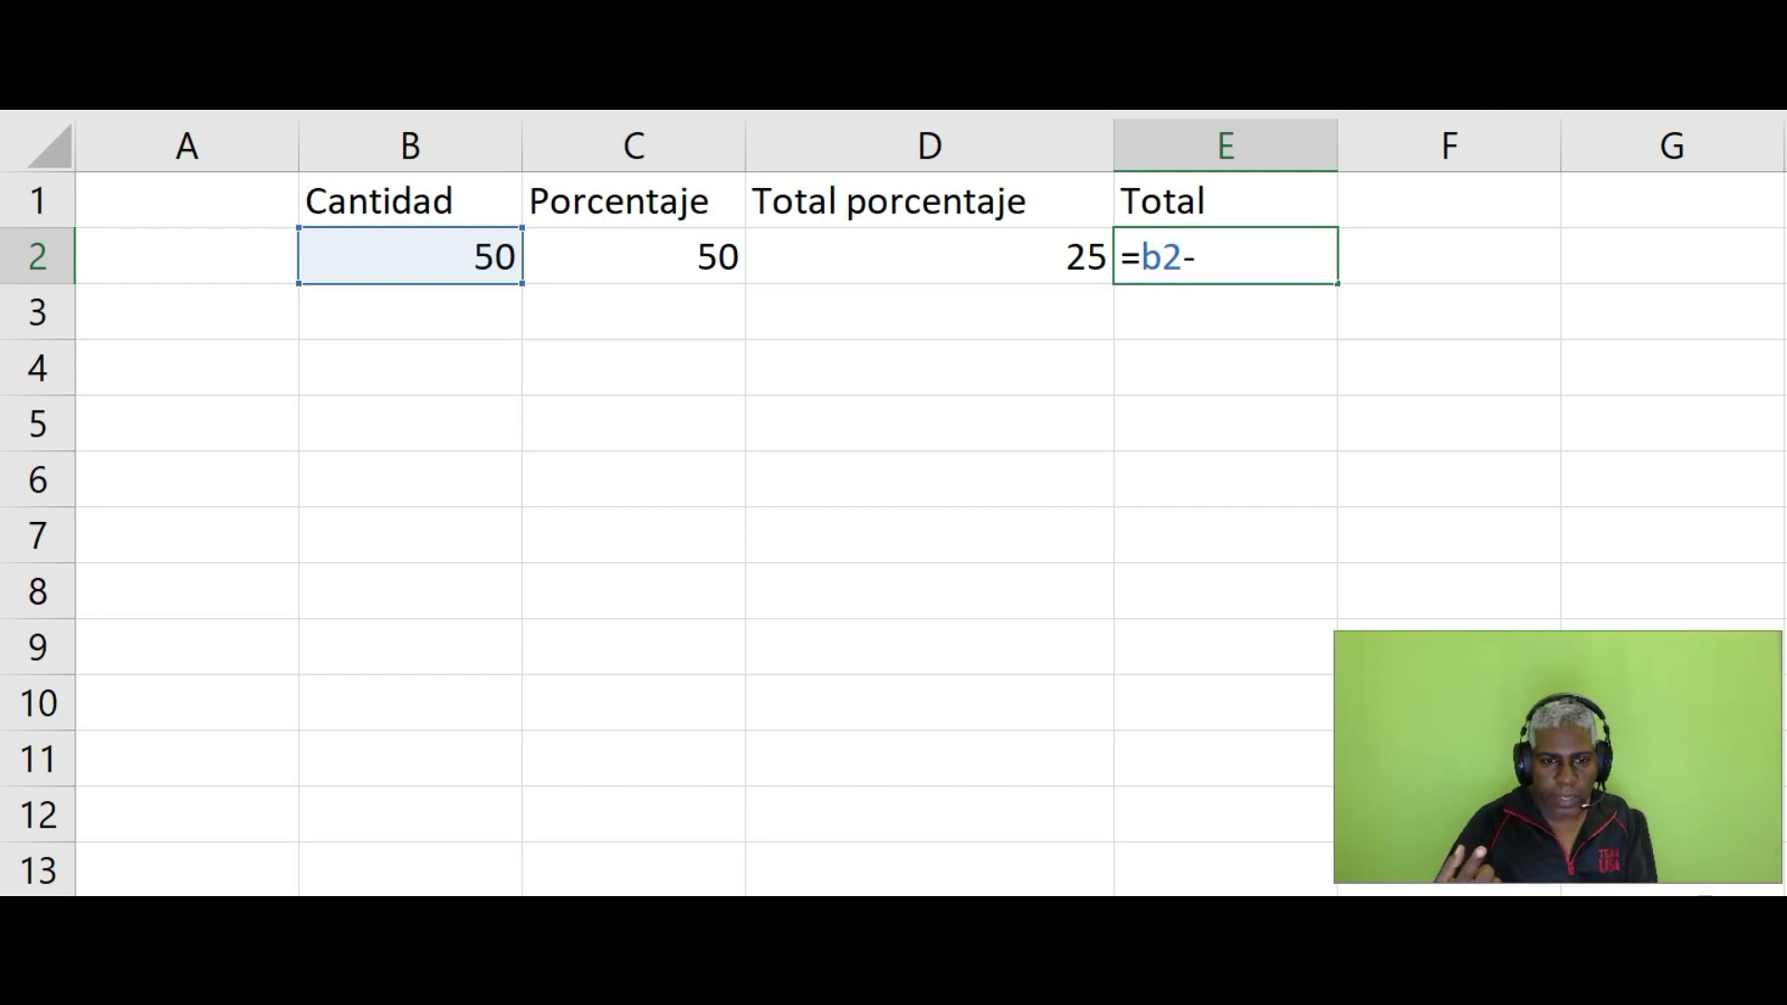
pyautogui.write('d2')
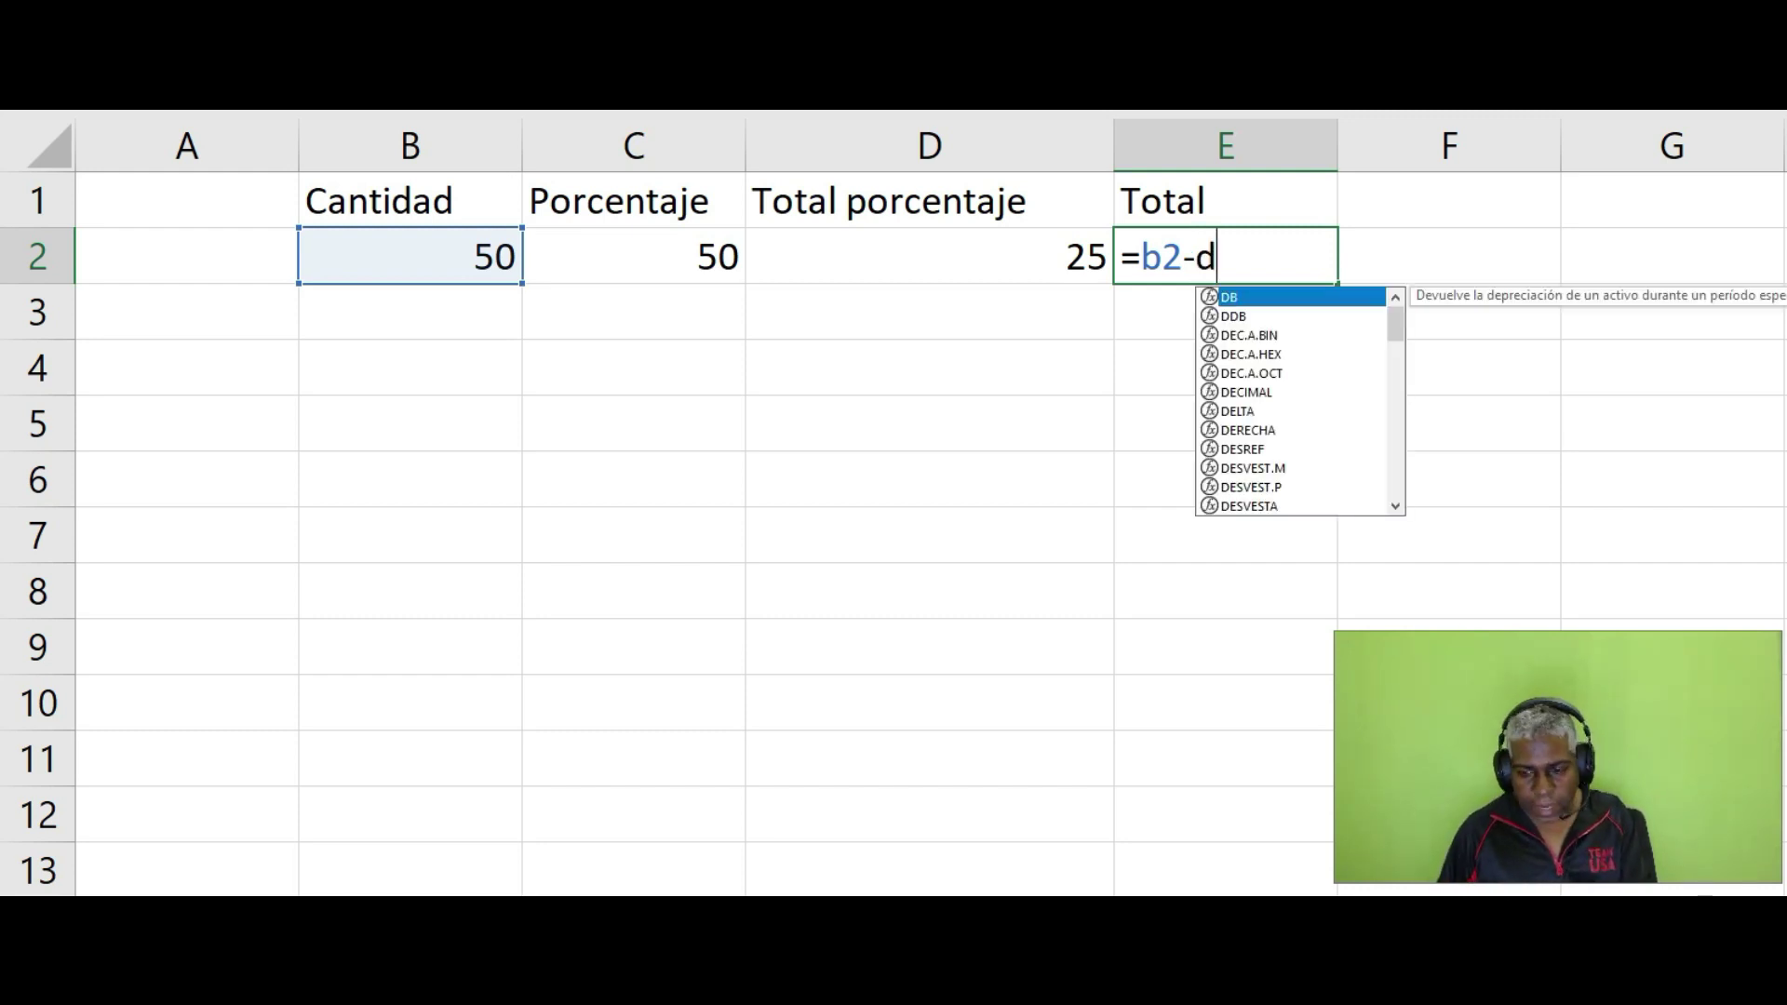
pyautogui.press('Return')
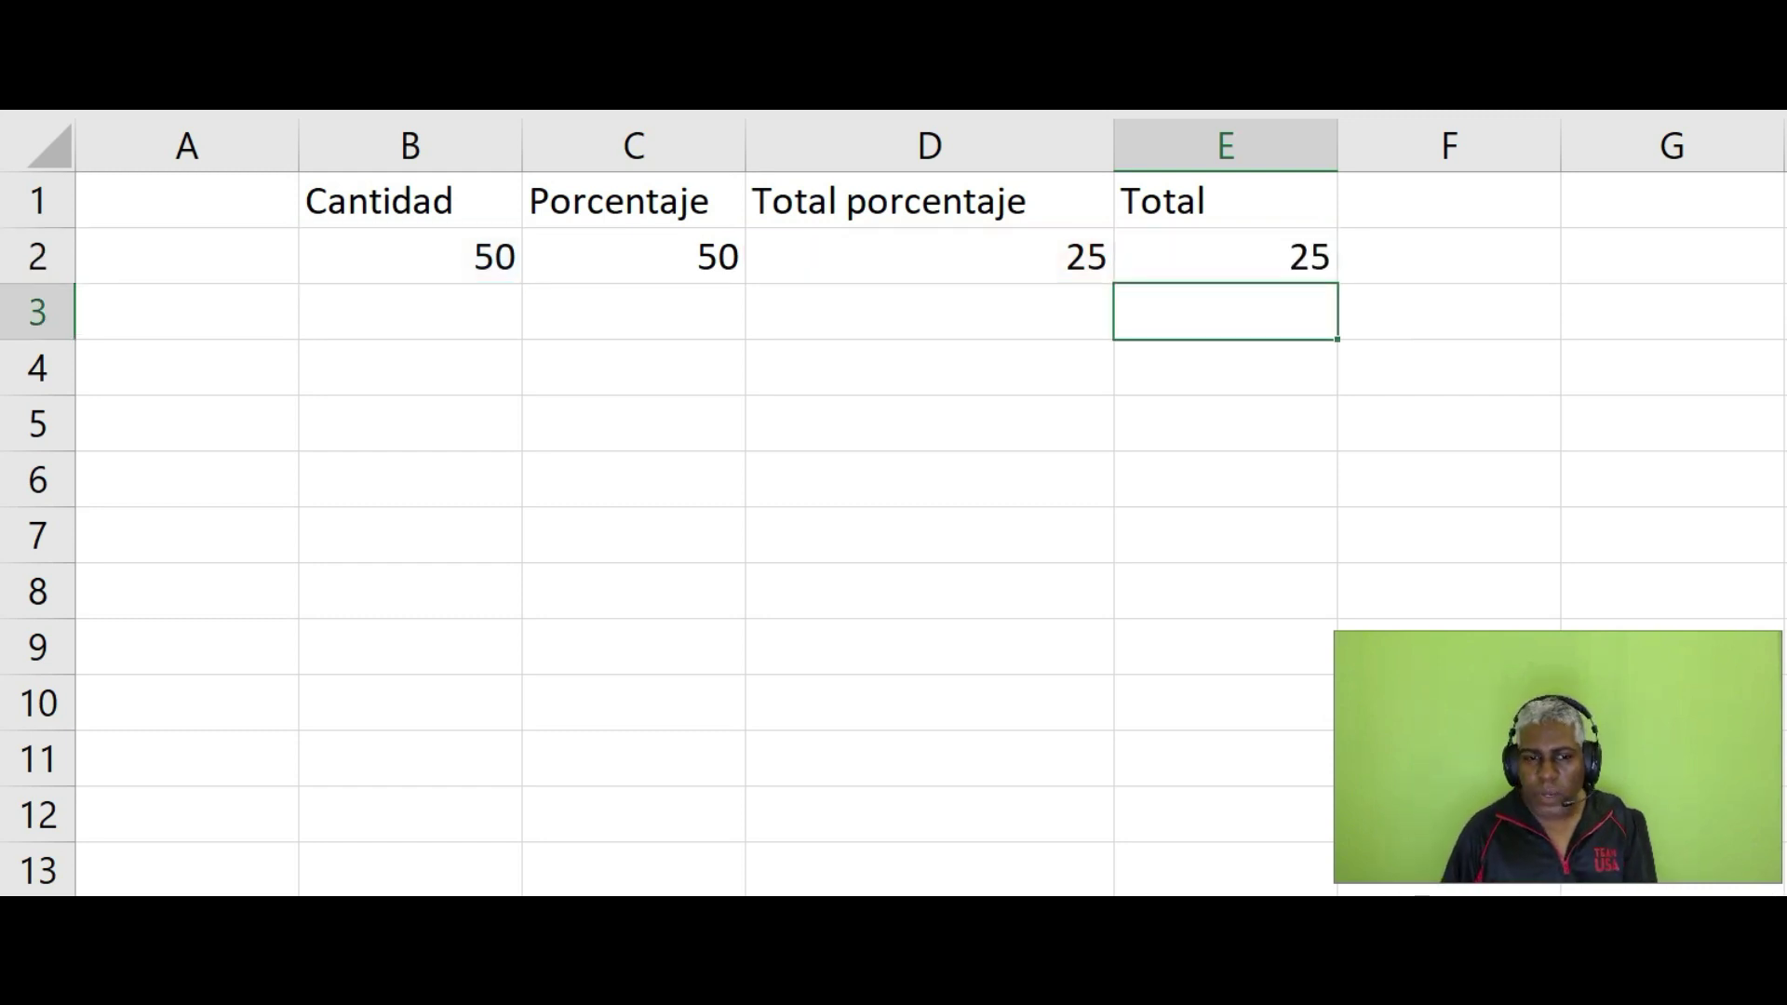
# - Change the Total formula in E2 to =B2+D2 so that it adds the percentage amount to the Cantidad
pyautogui.click(1225, 256)
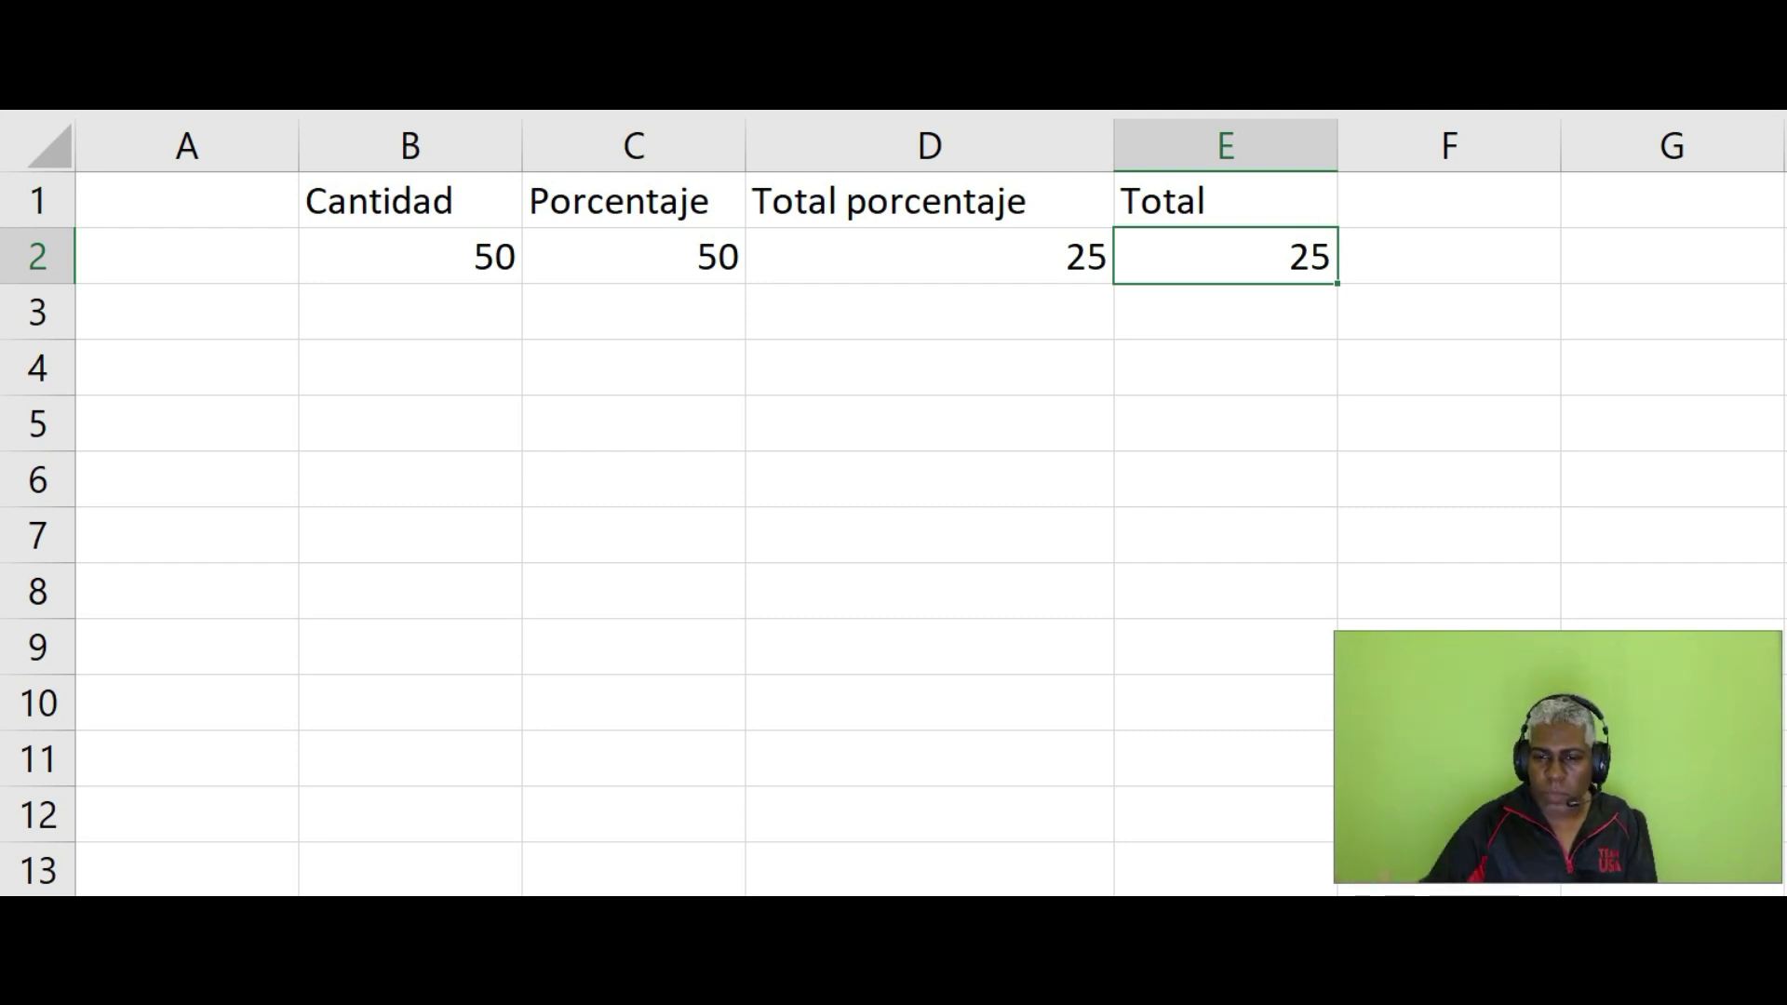
pyautogui.press('F2')
pyautogui.press('Left')
pyautogui.press('Left')
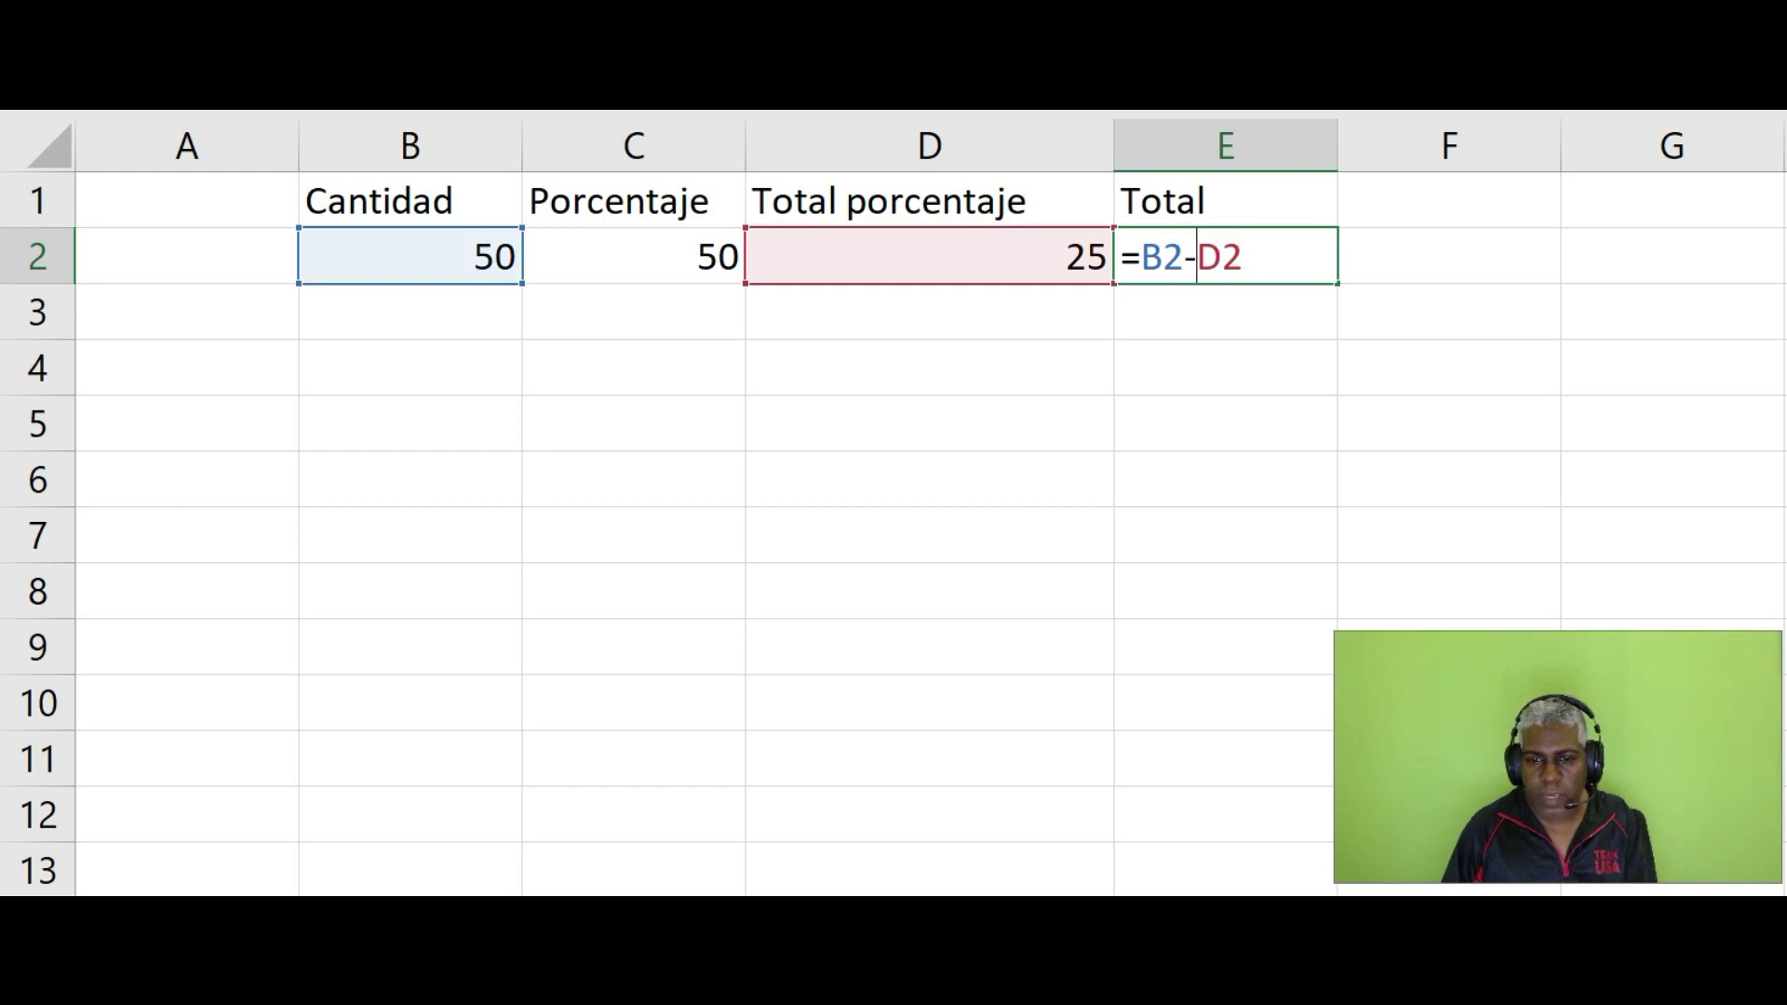
pyautogui.hotkey('shift', 'Left')
pyautogui.write('+')
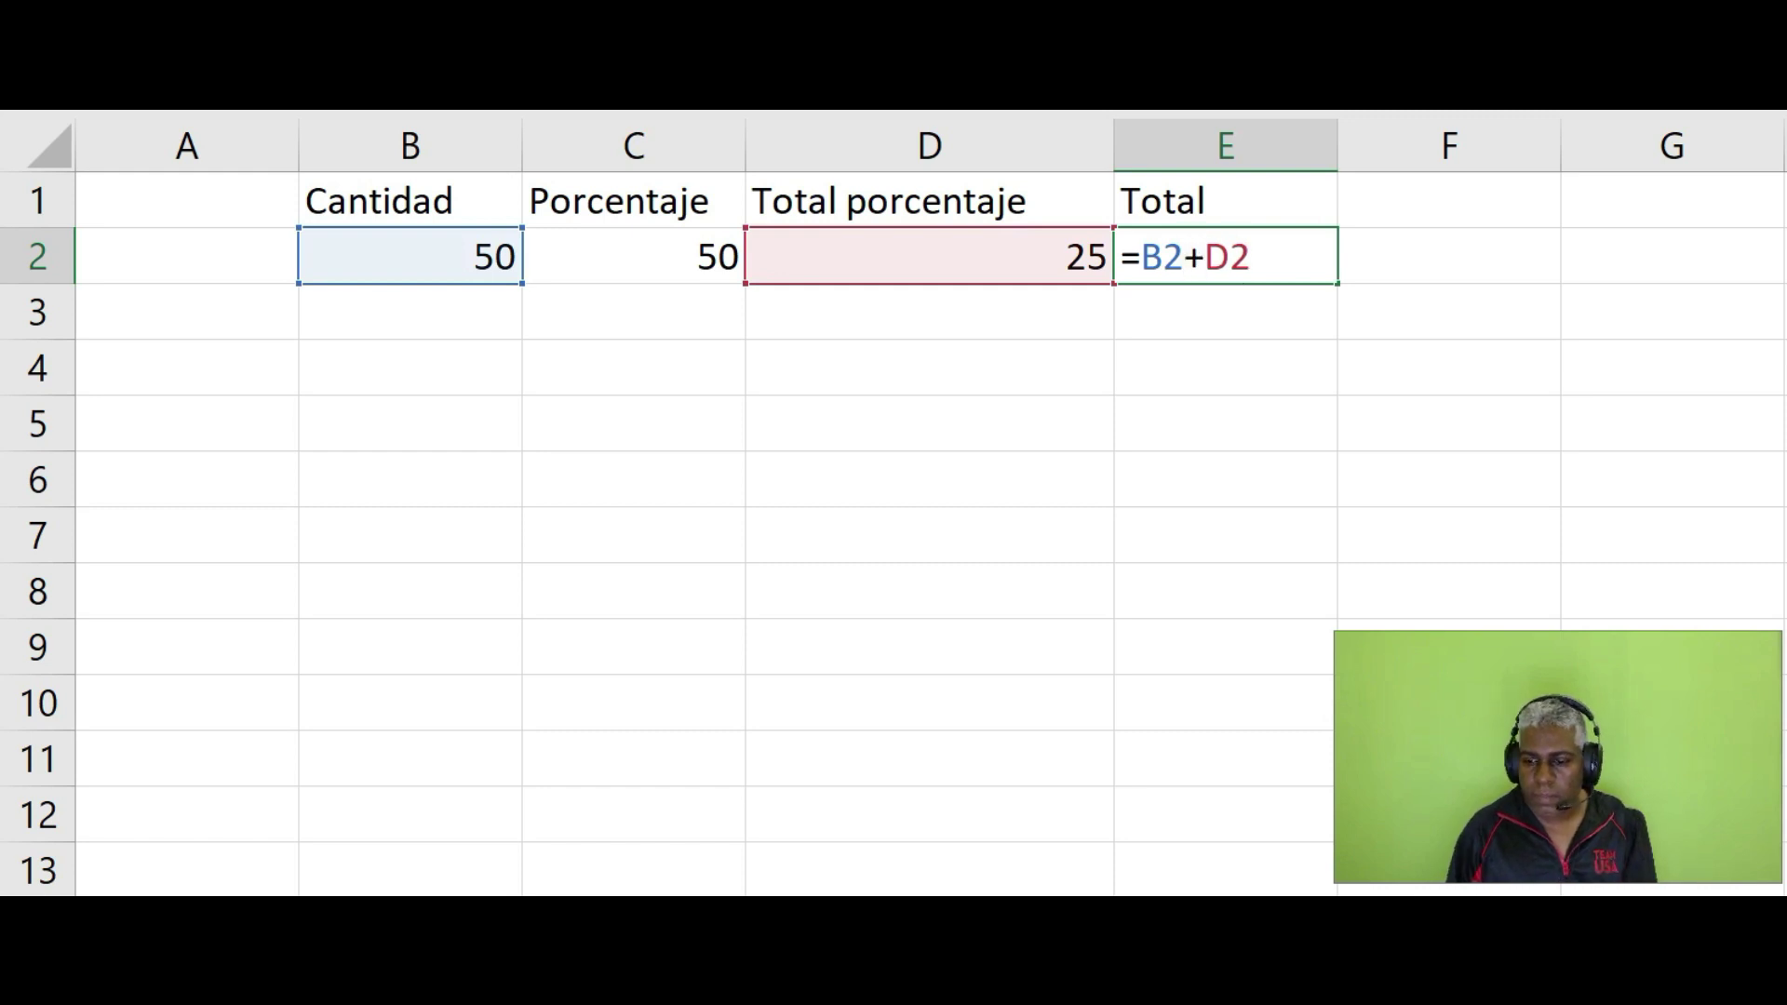
pyautogui.press('Return')
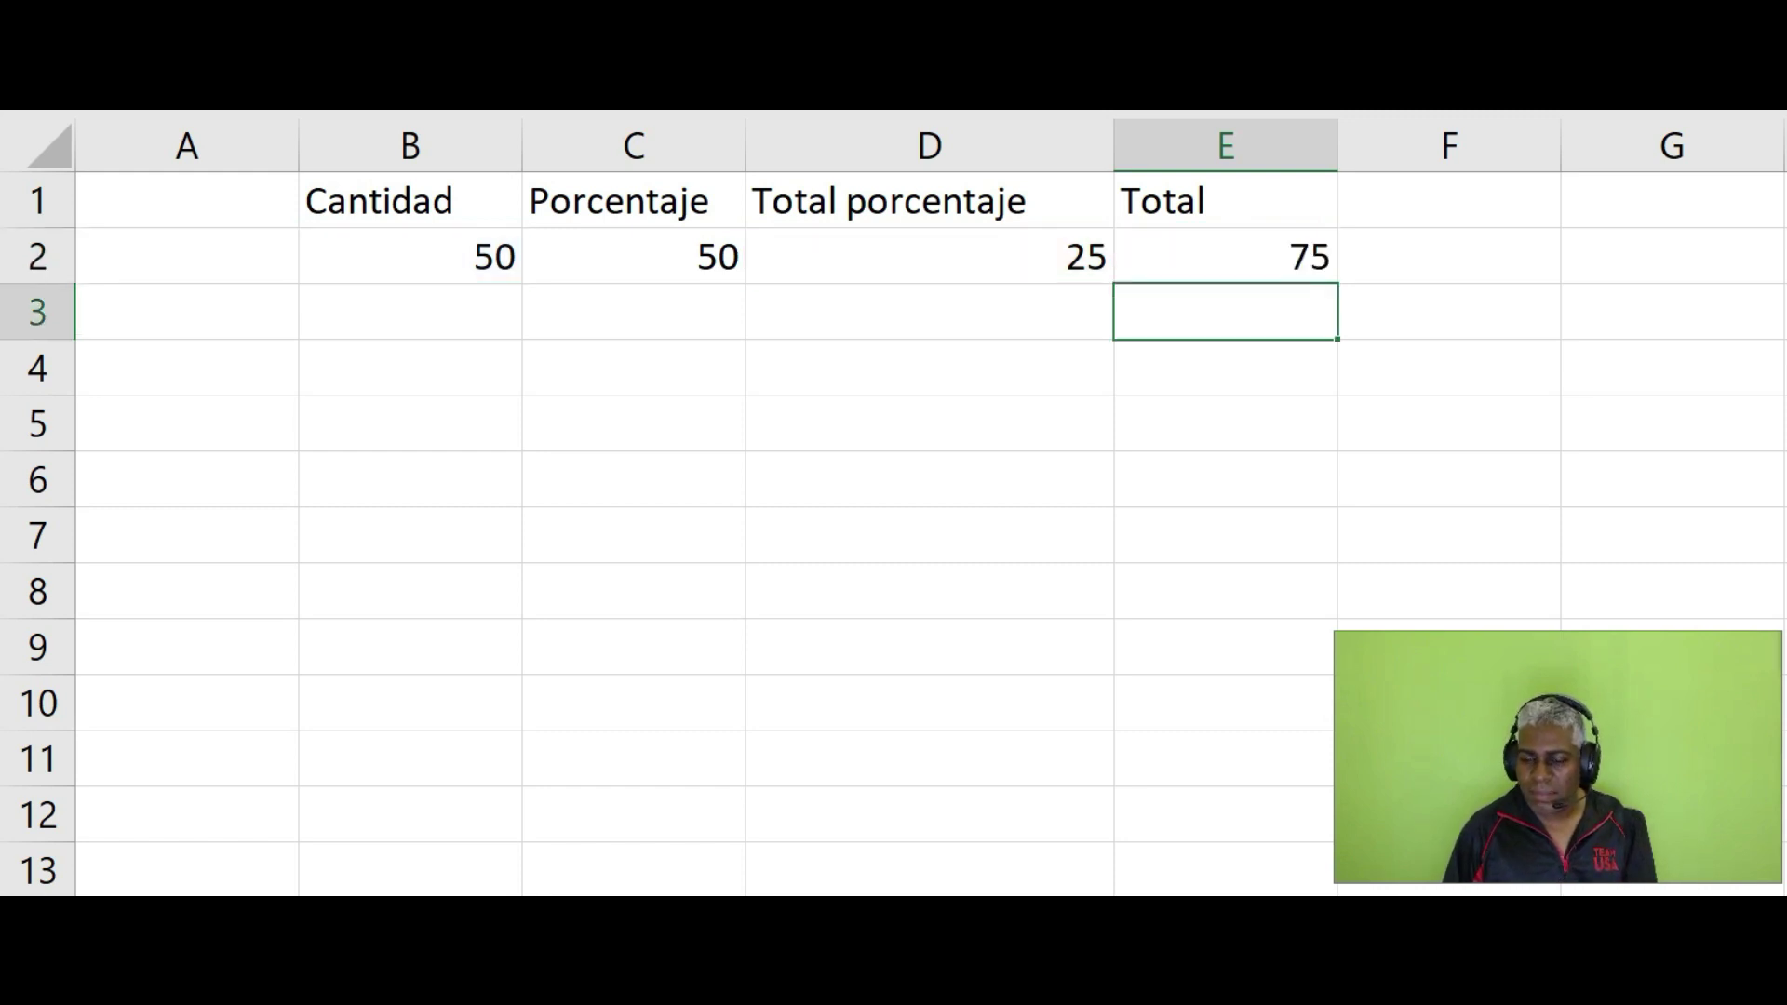